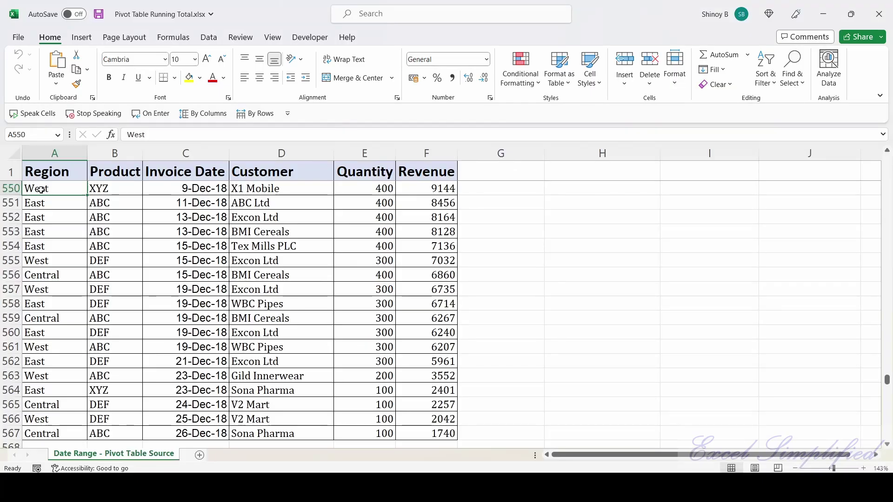
# Step: Create a PivotTable on a new worksheet from the source data range A1:F567
pyautogui.moveTo(42, 174); pyautogui.dragTo(393, 307)
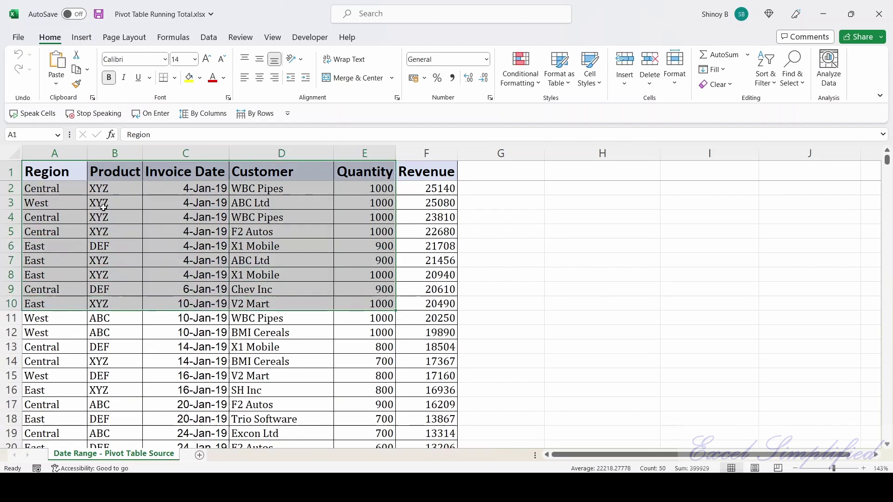
pyautogui.click(60, 187)
pyautogui.click(85, 42)
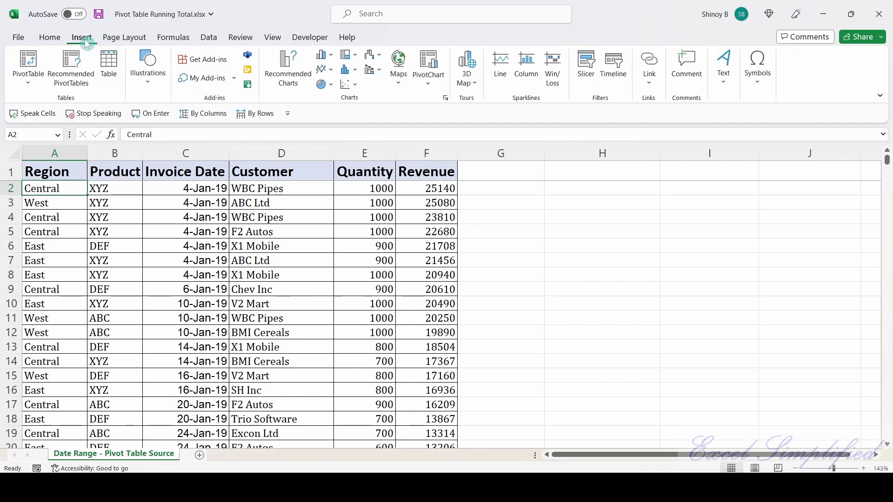
pyautogui.click(31, 84)
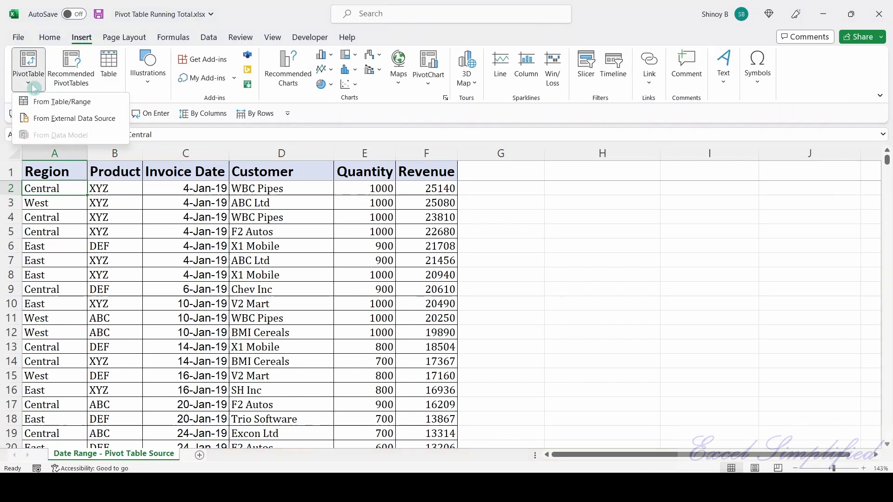
pyautogui.click(52, 102)
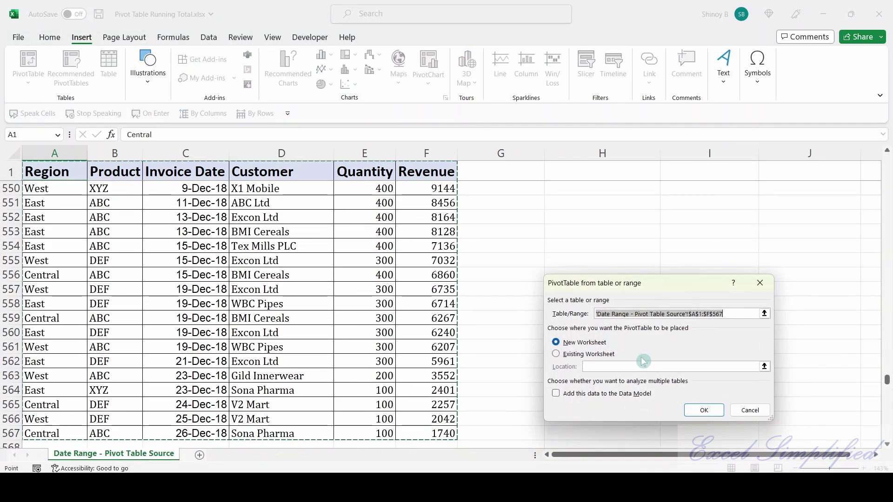
pyautogui.click(703, 412)
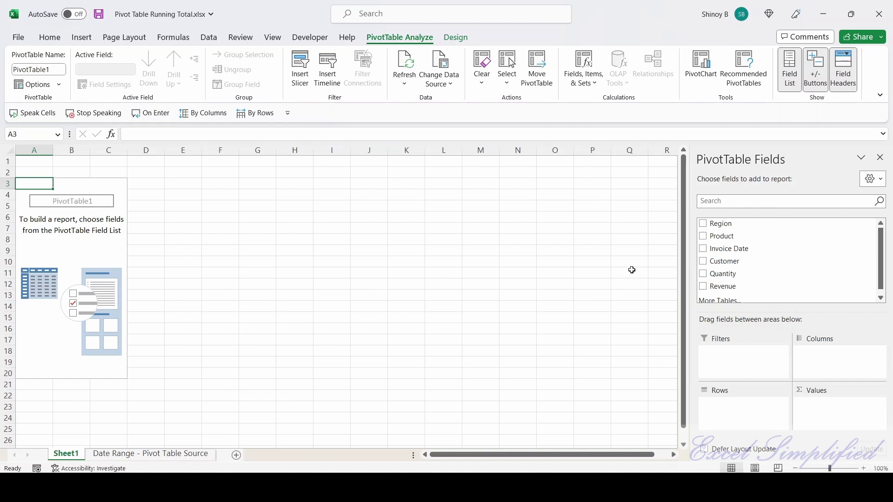
# Step: Add Invoice Date to the PivotTable rows and Revenue to its values
pyautogui.click(704, 249)
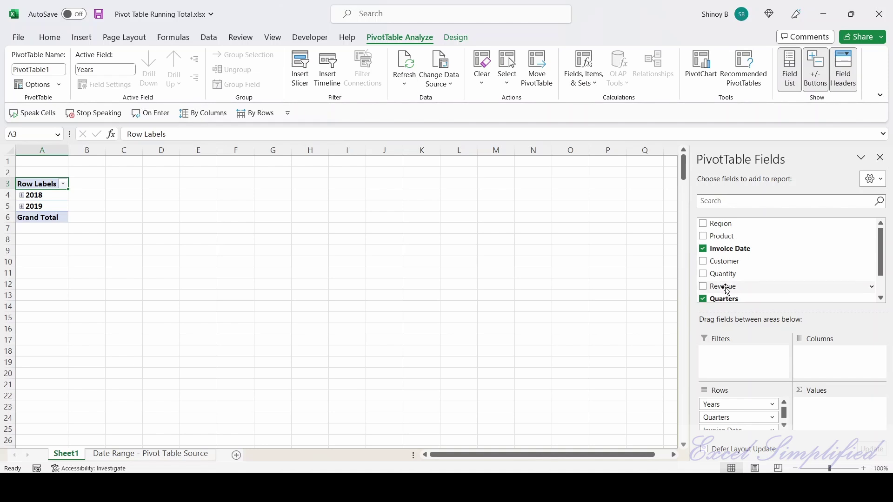
pyautogui.moveTo(727, 290); pyautogui.dragTo(829, 411)
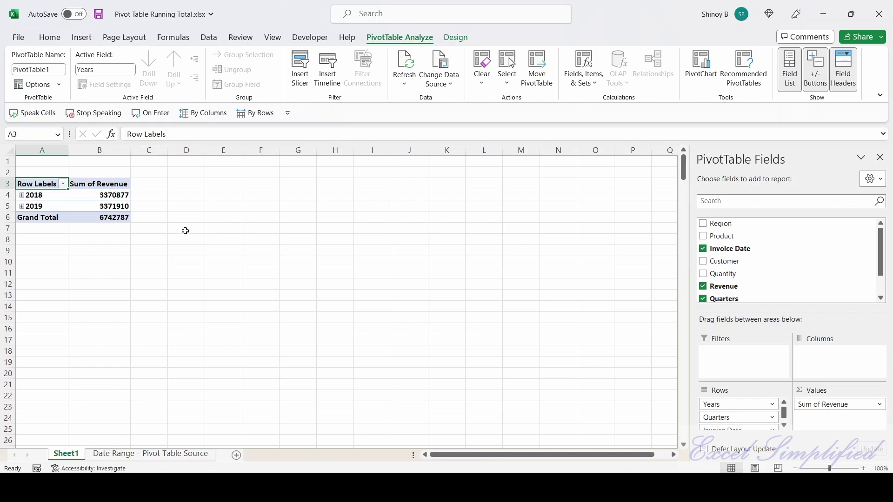
# Step: Expand the entire Years and Quarters fields in the row labels down to the months
pyautogui.rightClick(44, 198)
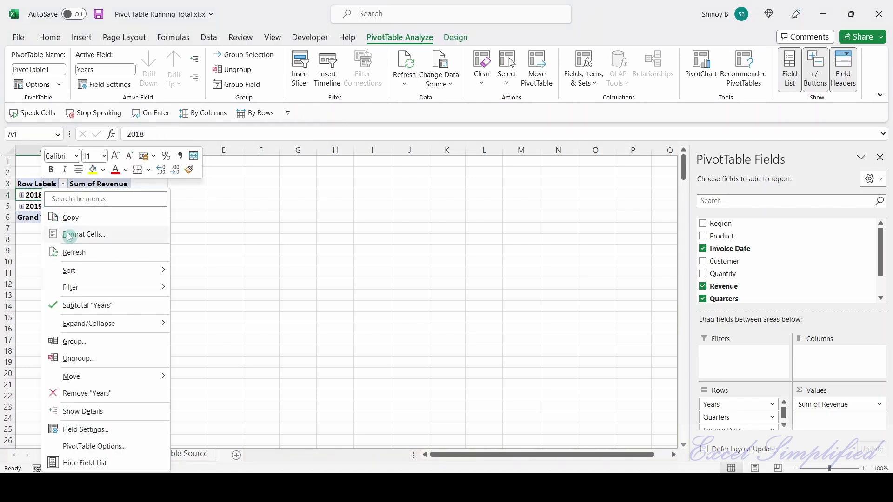
pyautogui.moveTo(149, 323)
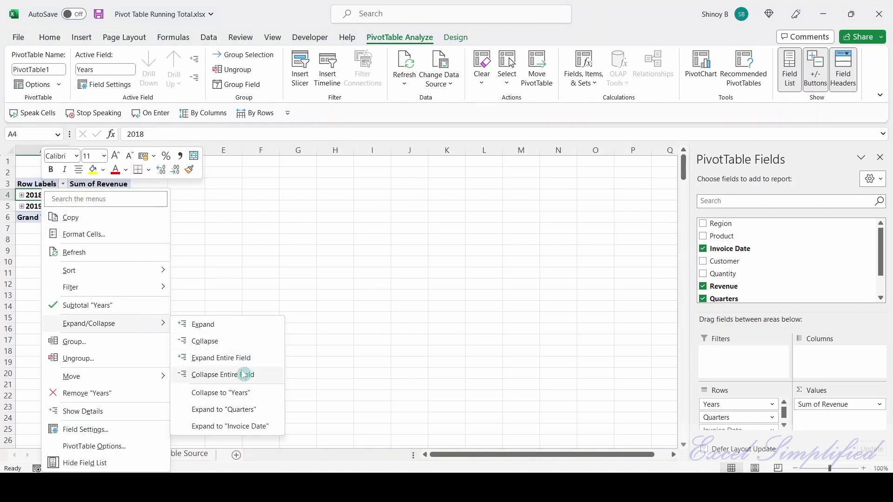
pyautogui.click(236, 358)
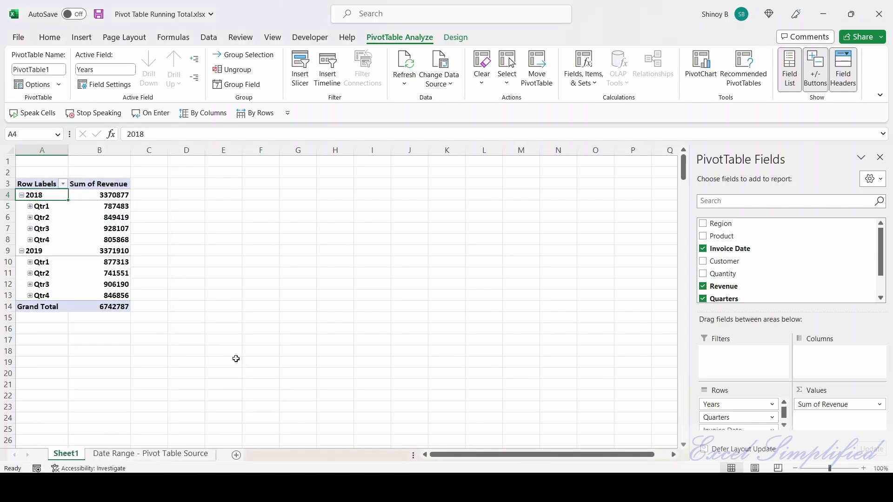
pyautogui.rightClick(41, 208)
pyautogui.moveTo(110, 328)
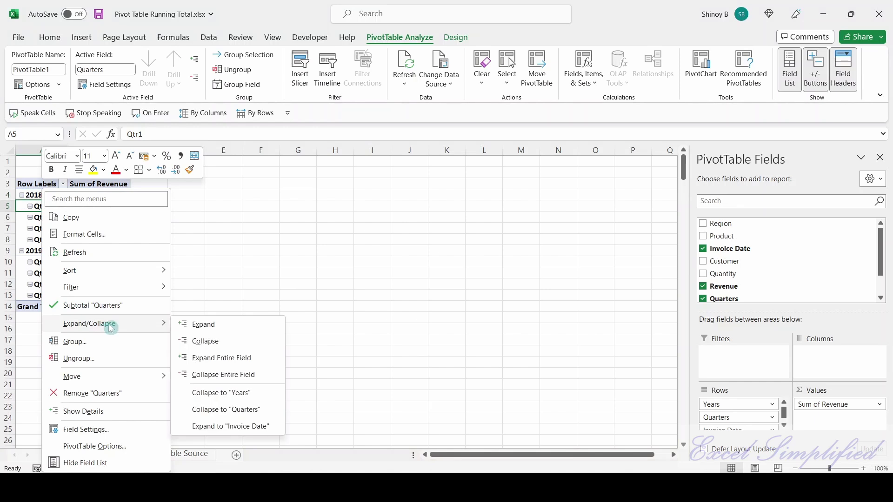
pyautogui.click(230, 358)
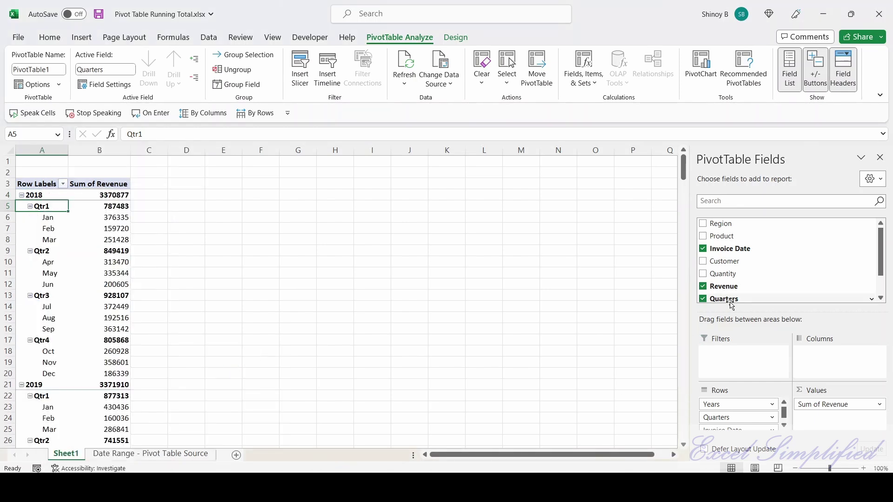
# Step: Remove the Quarters field so the rows are grouped only by years and months
pyautogui.click(704, 300)
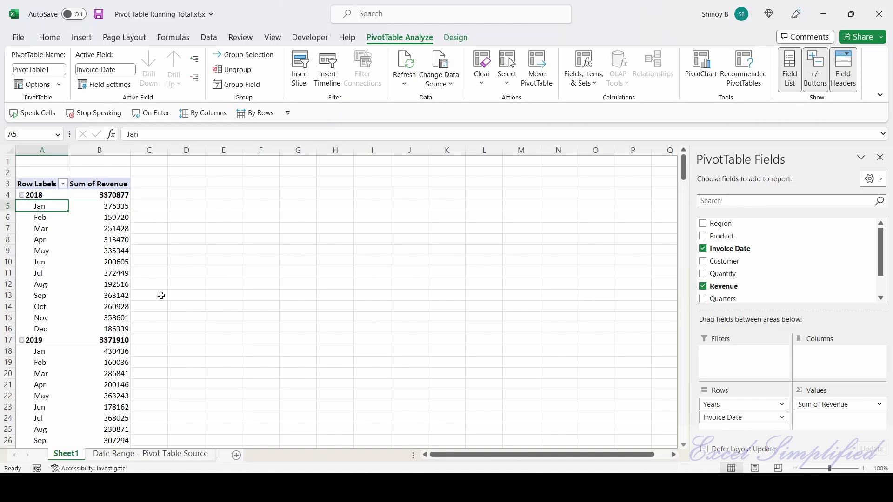
pyautogui.scroll(-2, 160, 294)
pyautogui.scroll(1, 186, 296)
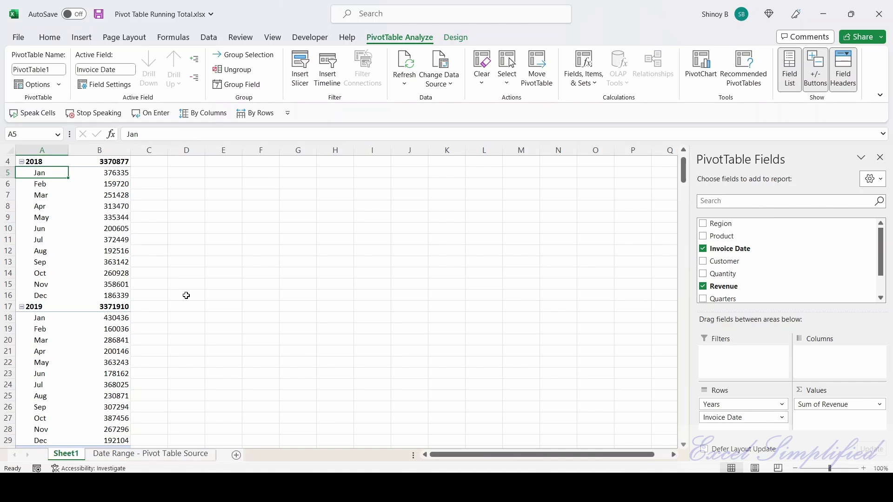
pyautogui.scroll(1, 186, 296)
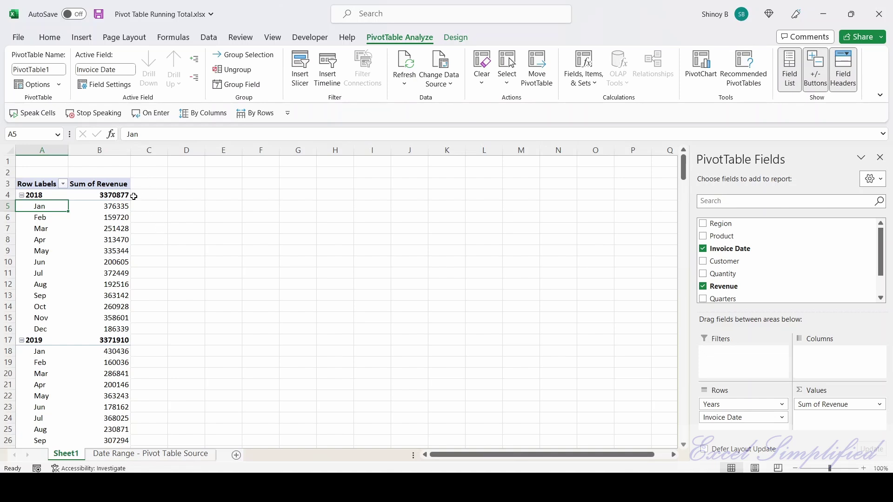
# Step: Add the Revenue field to the PivotTable values a second time, below Sum of Revenue
pyautogui.moveTo(144, 184); pyautogui.dragTo(153, 337)
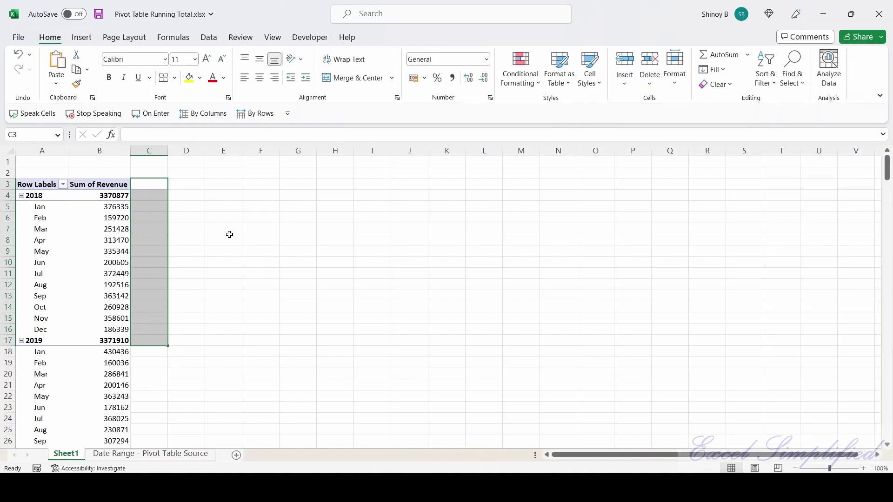
pyautogui.click(84, 223)
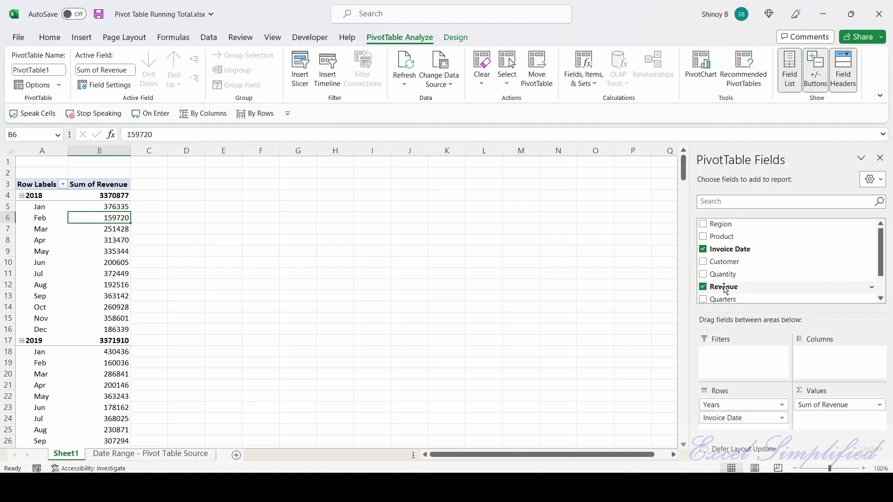
pyautogui.moveTo(726, 289); pyautogui.dragTo(817, 421)
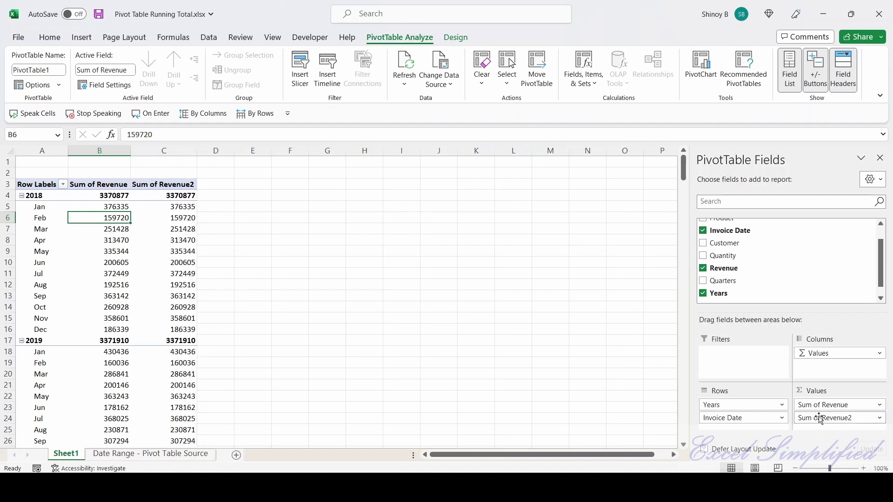
# Step: Try to give the Sum of Revenue value field the custom name "Revenue"
pyautogui.click(881, 421)
pyautogui.click(880, 409)
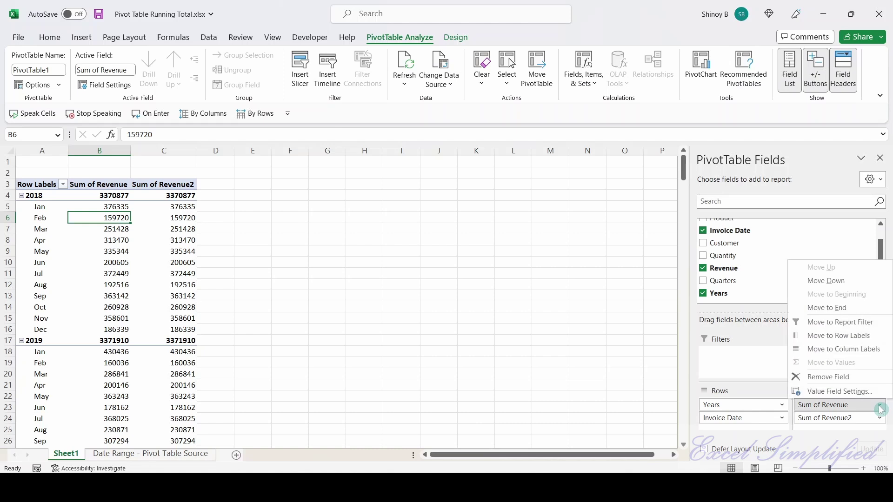
pyautogui.click(854, 395)
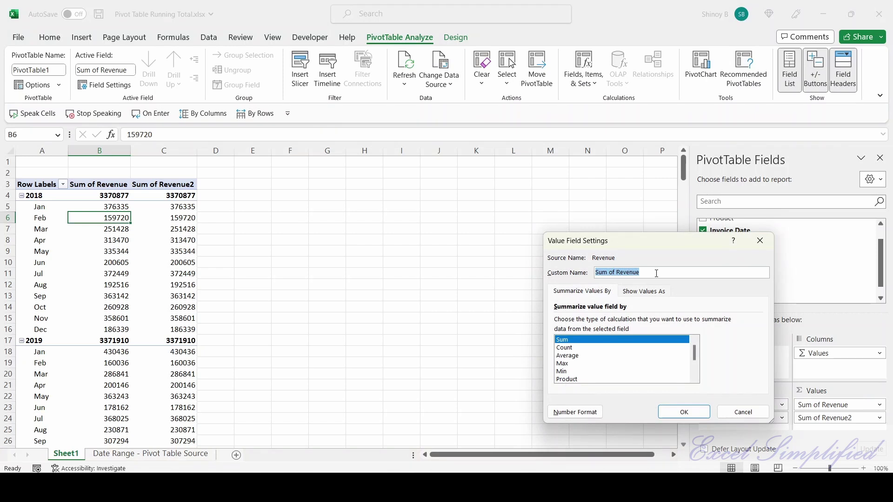
pyautogui.write('Re')
pyautogui.click(675, 411)
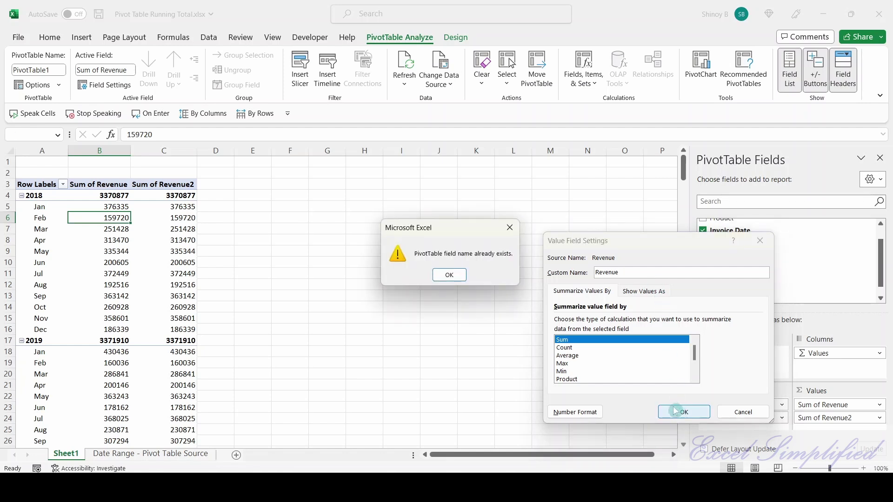
pyautogui.click(449, 276)
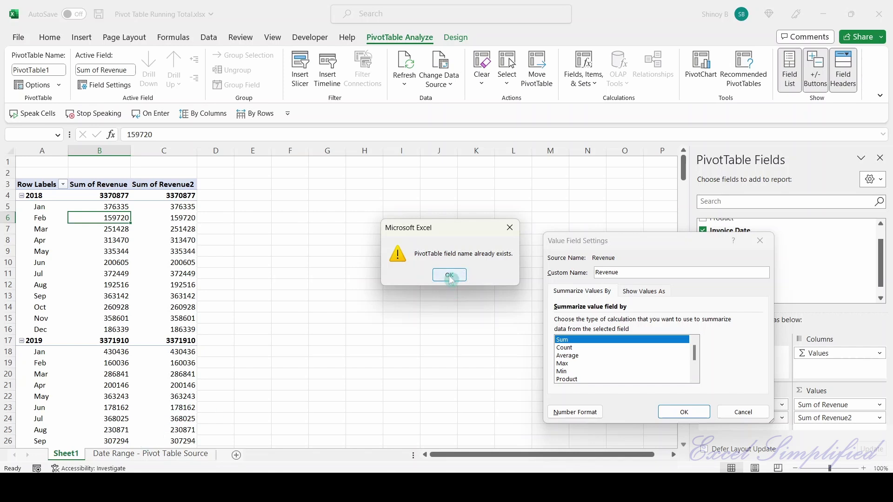
pyautogui.click(449, 276)
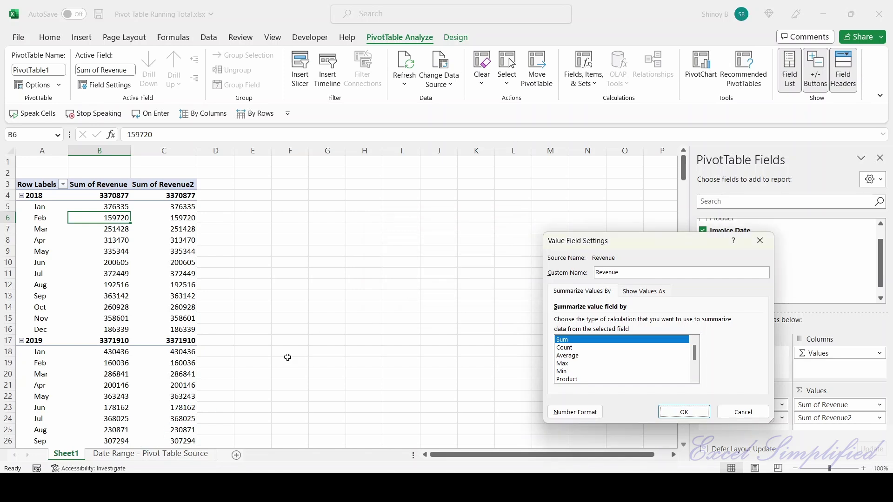
# Step: Check the Revenue column header on the Date Range - Pivot Table Source sheet and return to Sheet1
pyautogui.click(181, 454)
pyautogui.click(448, 176)
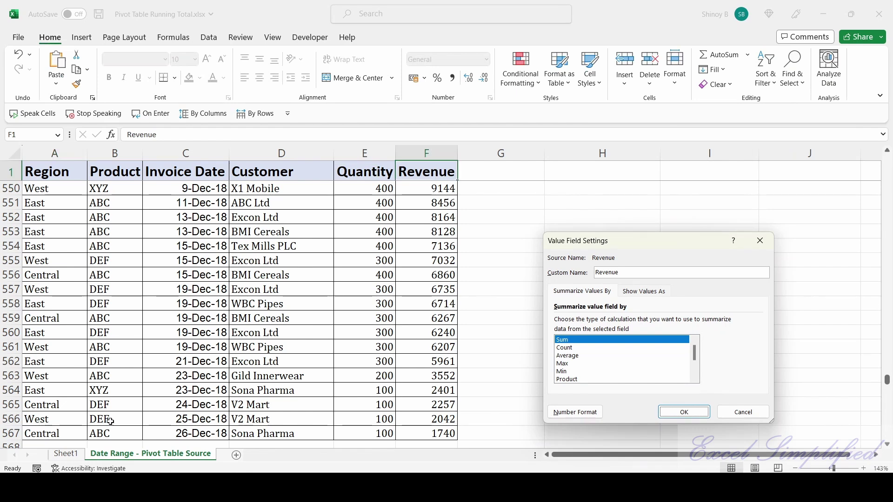
pyautogui.click(66, 454)
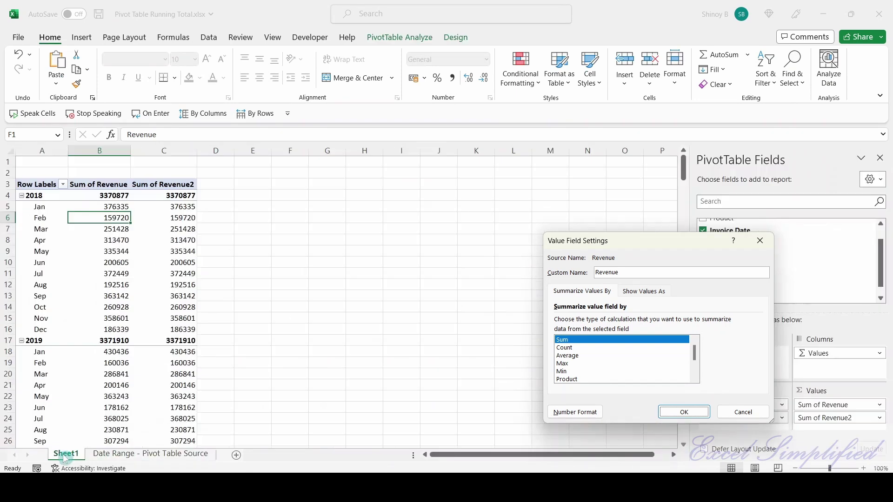
# Step: Append a trailing space to the custom name "Revenue" and apply it to the first value field
pyautogui.click(626, 274)
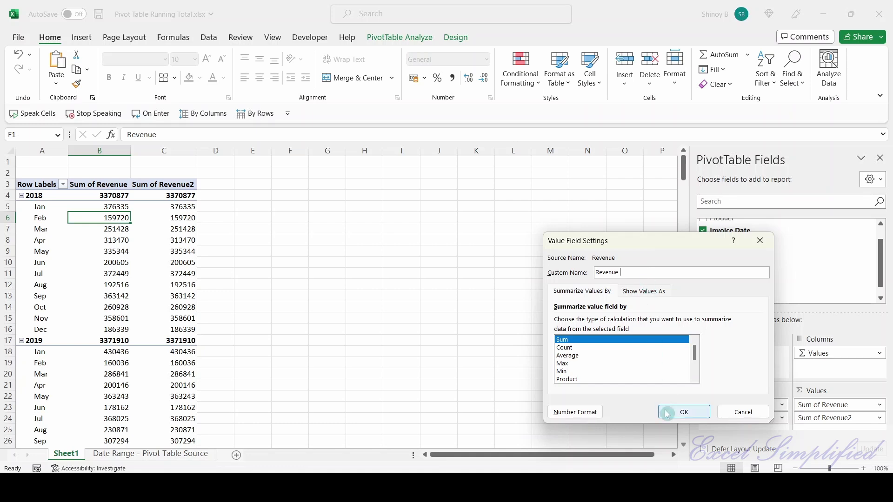
pyautogui.click(684, 416)
pyautogui.click(683, 413)
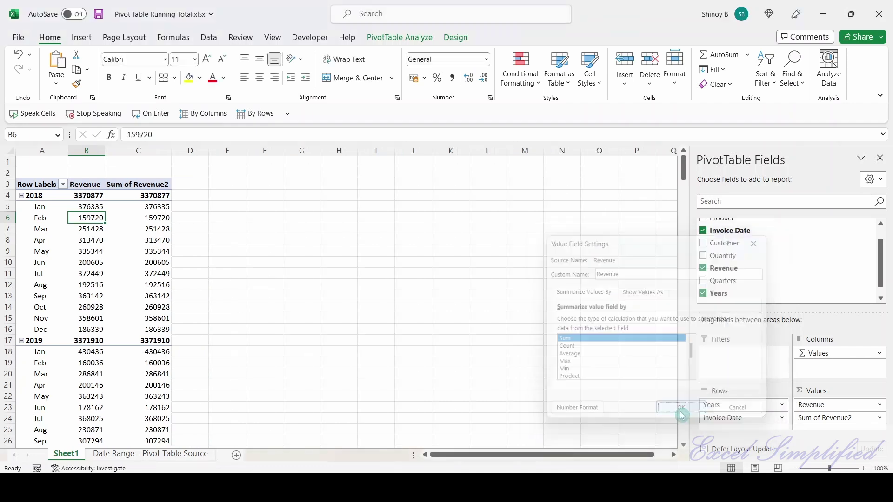
pyautogui.click(80, 188)
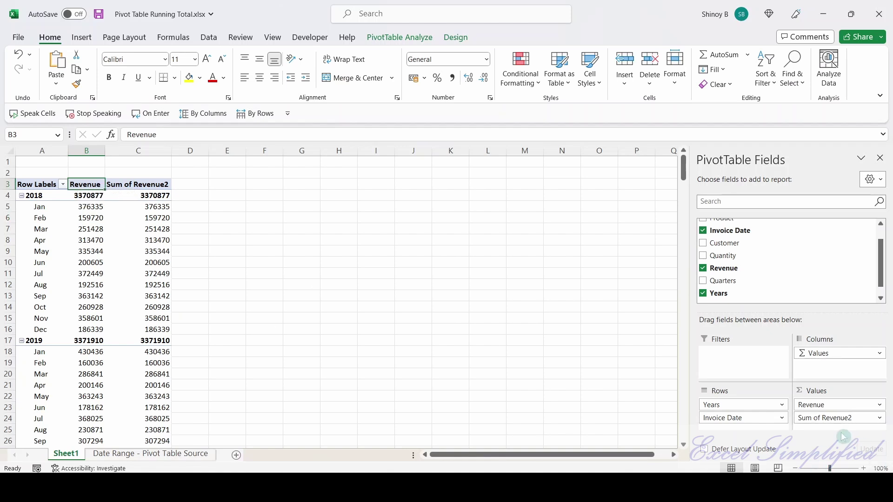
# Step: Set the custom name of the Sum of Revenue2 value field to "Cumulative Revenue"
pyautogui.click(831, 419)
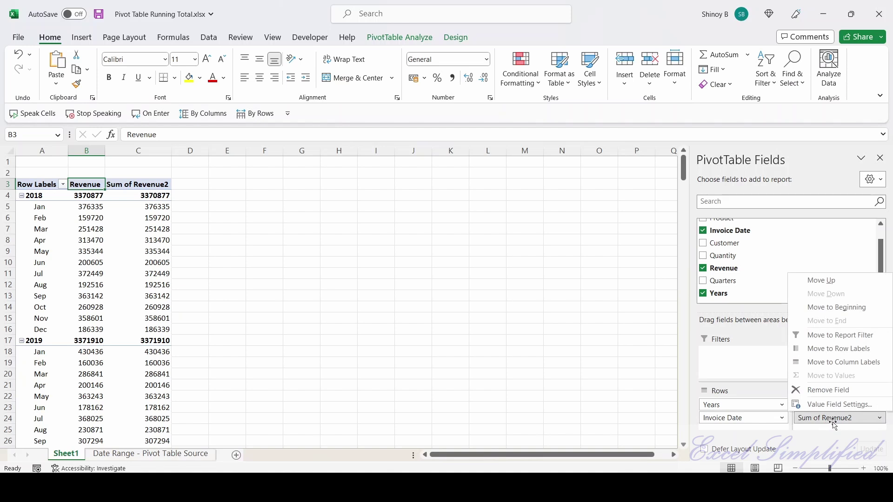
pyautogui.click(880, 420)
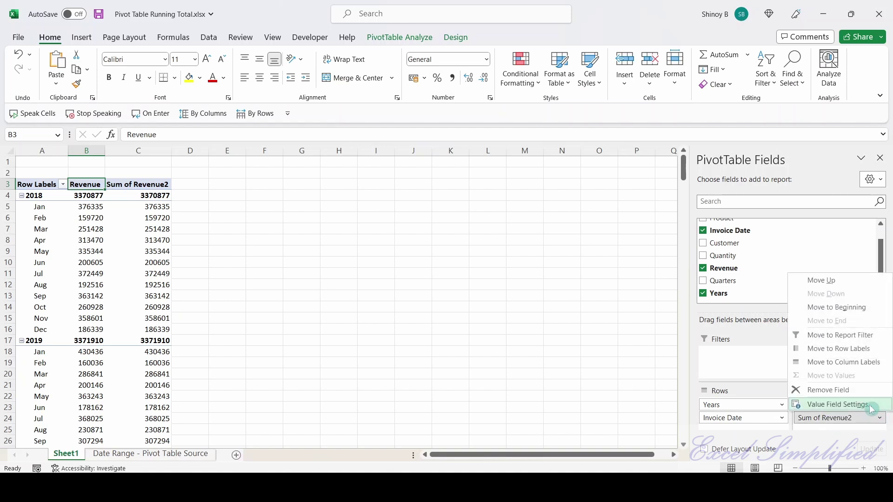
pyautogui.click(878, 408)
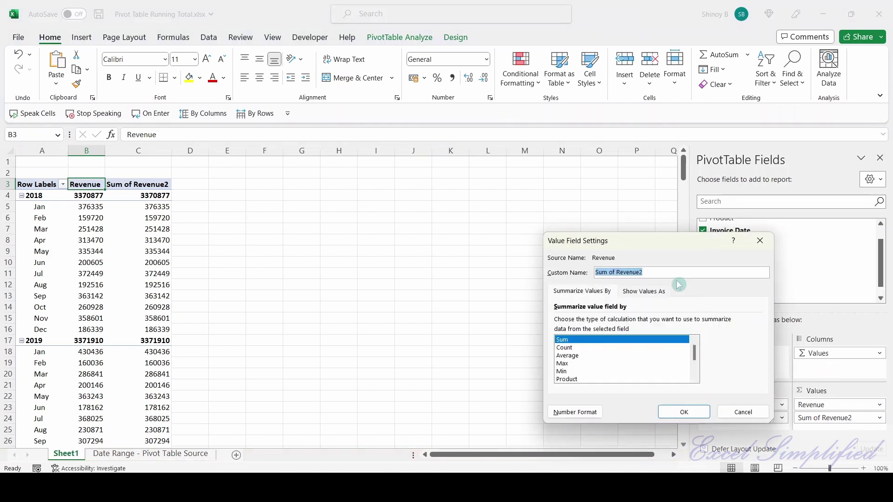
pyautogui.write('Cumulative')
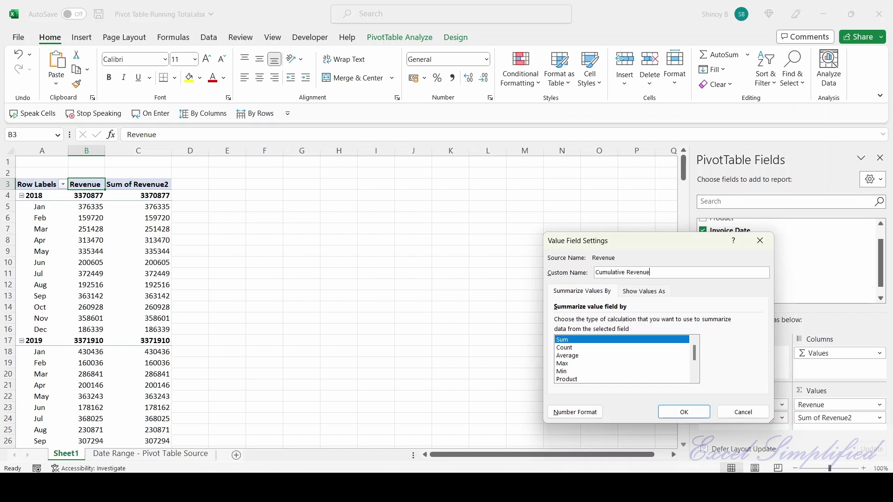
pyautogui.write('Revenue')
# Step: Show the Cumulative Revenue value field as Running Total In with Invoice Date as the base field
pyautogui.click(580, 294)
pyautogui.click(660, 294)
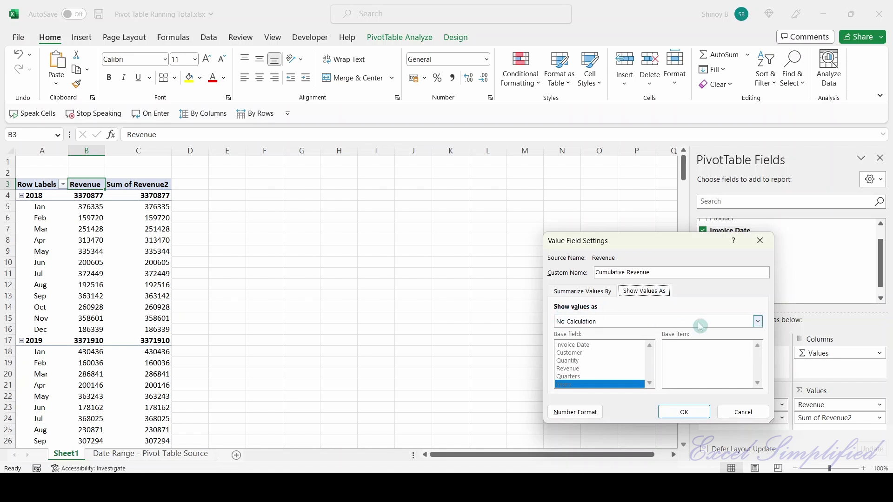
pyautogui.click(758, 322)
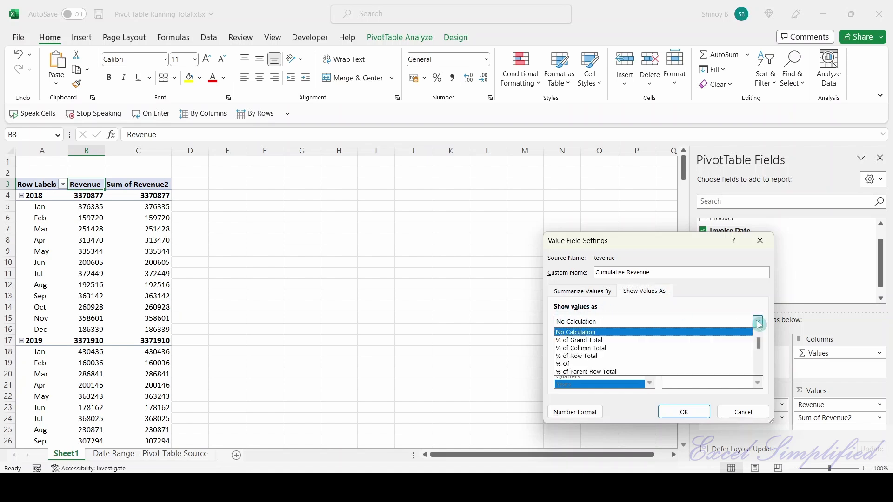
pyautogui.moveTo(758, 345); pyautogui.dragTo(758, 361)
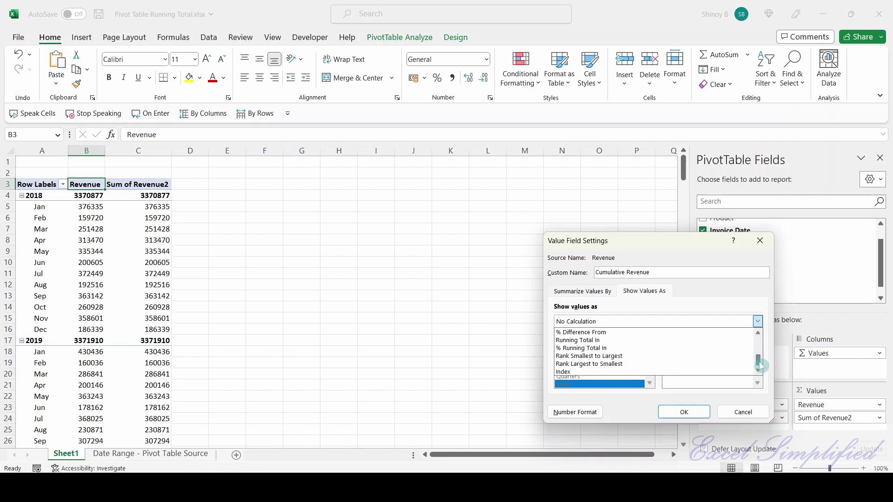
pyautogui.click(616, 344)
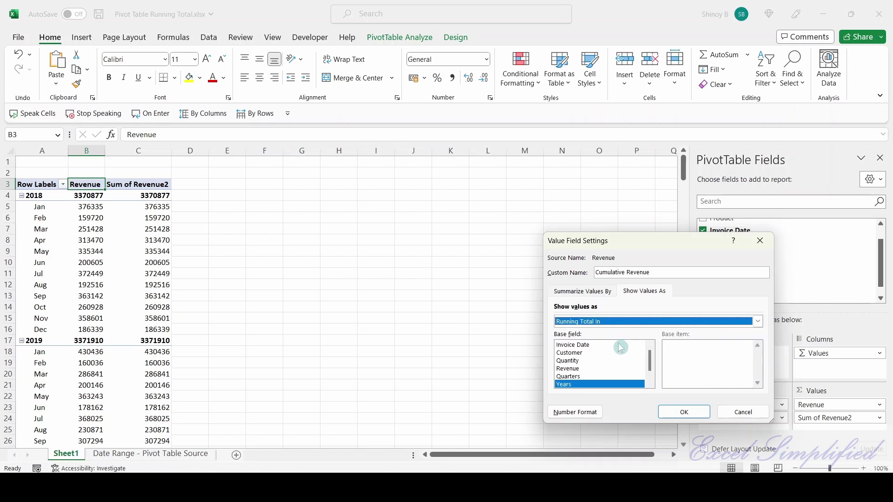
pyautogui.click(576, 346)
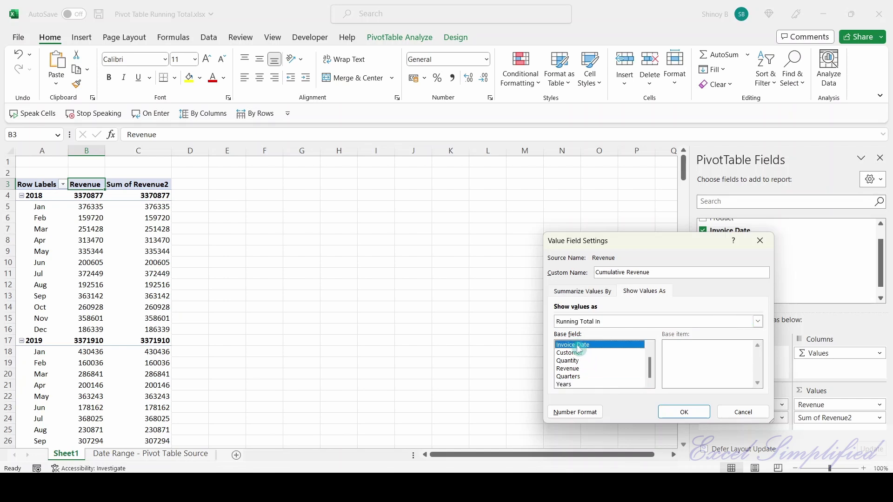
pyautogui.click(683, 411)
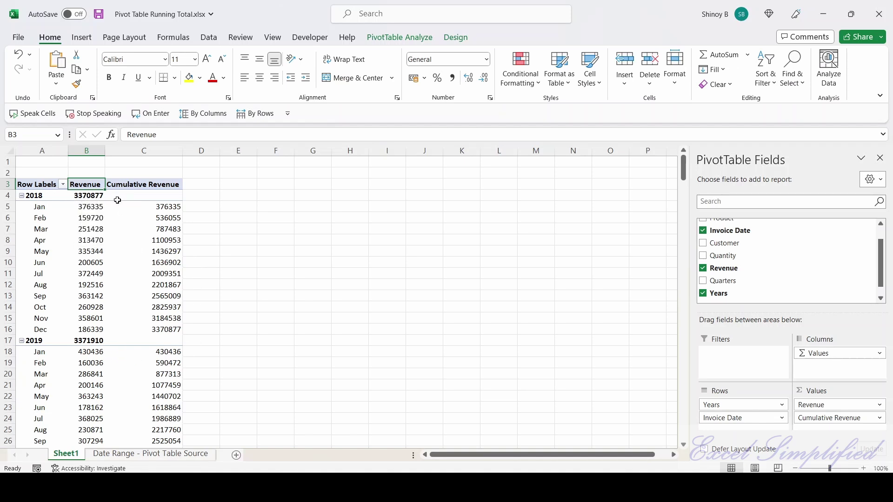
# Step: Add the Revenue field to the PivotTable values once more, below Cumulative Revenue
pyautogui.click(167, 331)
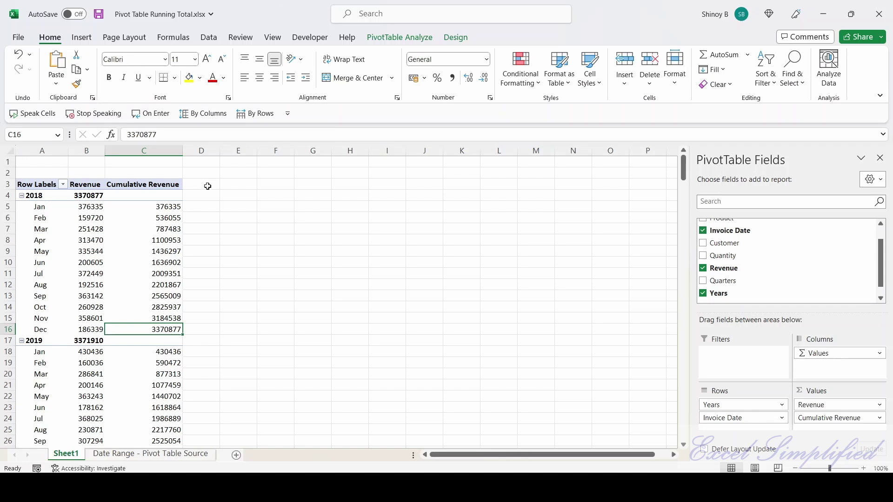
pyautogui.moveTo(210, 185); pyautogui.dragTo(207, 335)
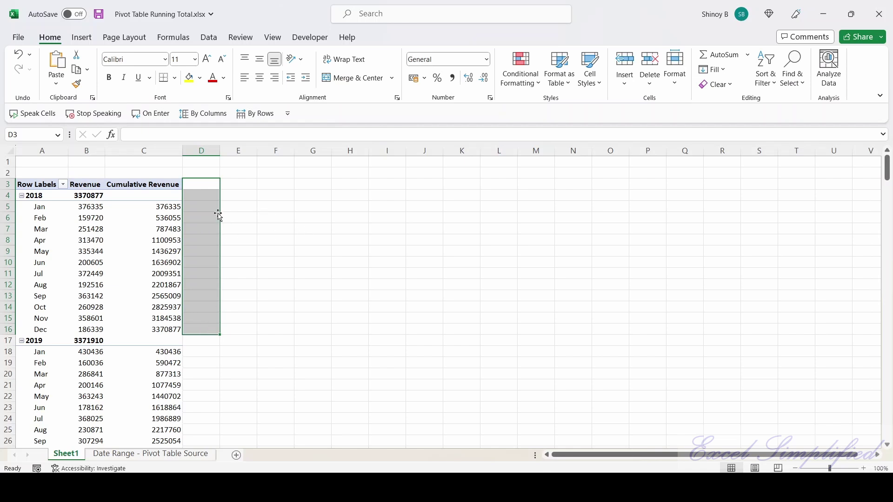
pyautogui.click(163, 227)
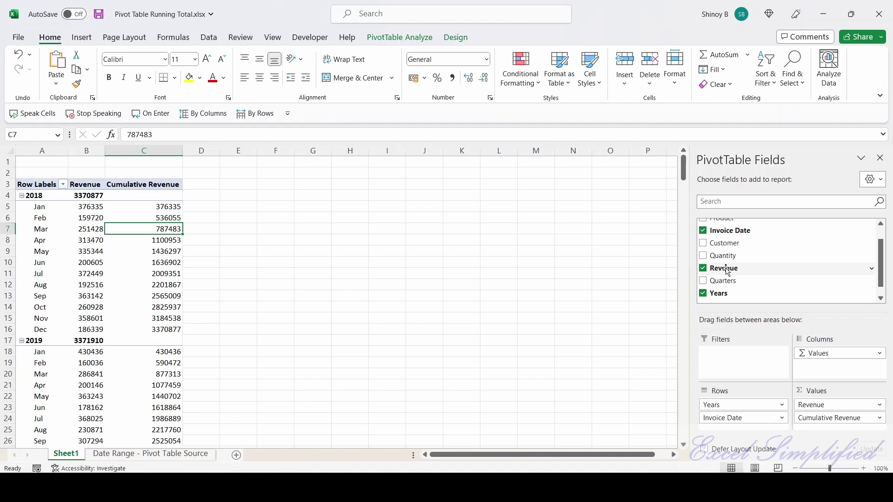
pyautogui.moveTo(727, 271); pyautogui.dragTo(842, 433)
pyautogui.scroll(-1, 834, 421)
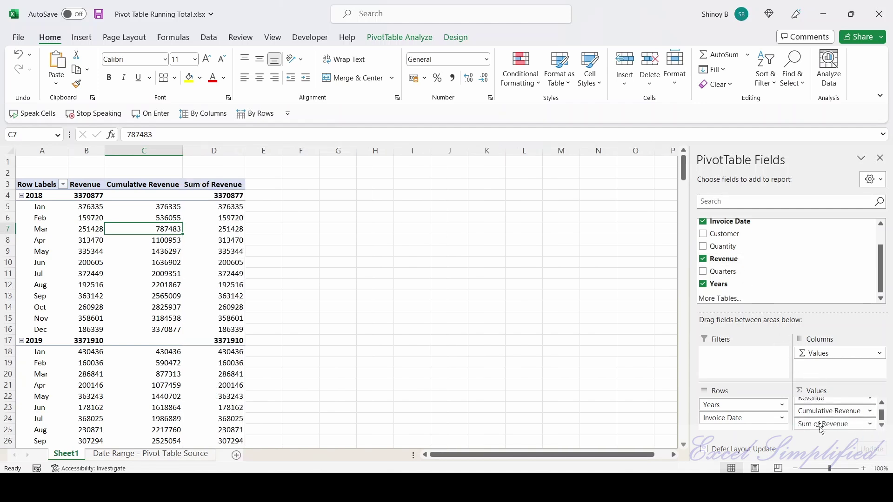
# Step: Name the new Sum of Revenue value field "%Cumulative Revenue" and show it as % Running Total In with base field Invoice Date
pyautogui.click(870, 424)
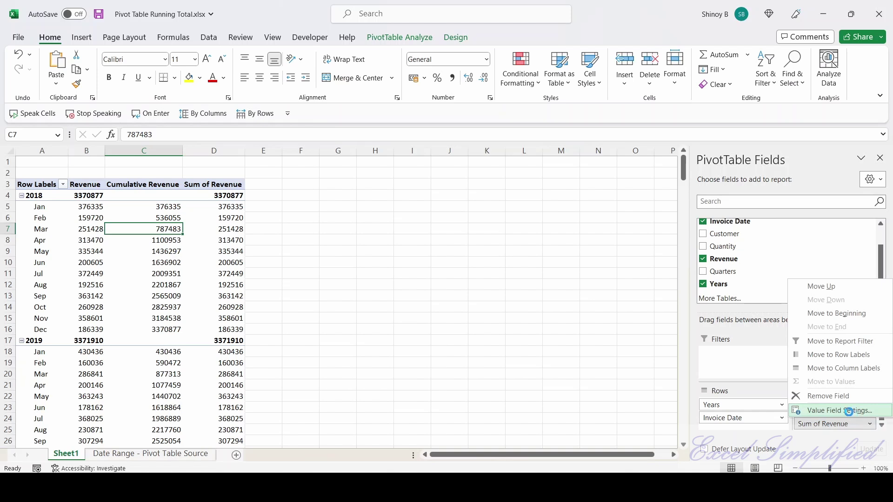
pyautogui.click(842, 410)
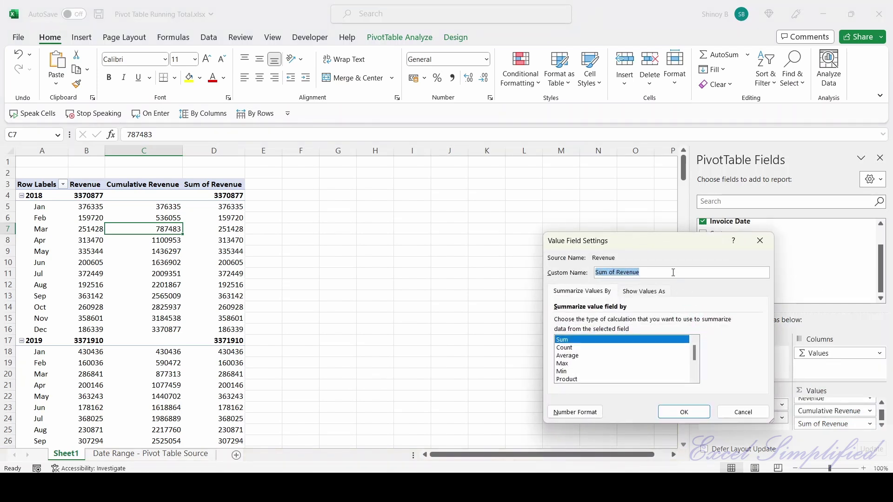
pyautogui.write('%Cumulative')
pyautogui.click(655, 293)
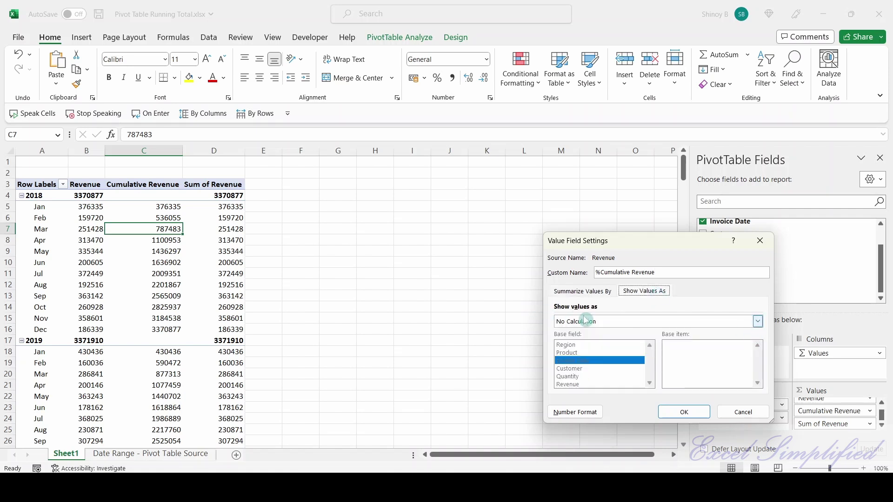
pyautogui.click(759, 321)
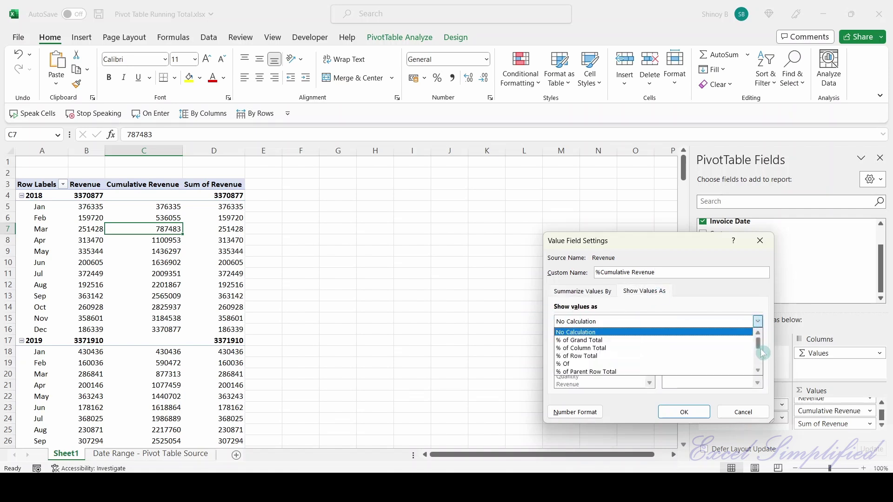
pyautogui.moveTo(759, 347); pyautogui.dragTo(759, 377)
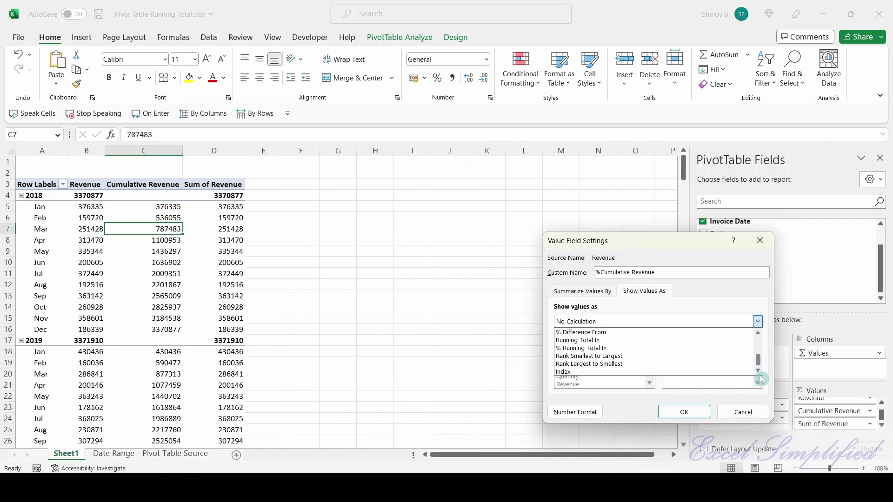
pyautogui.click(606, 352)
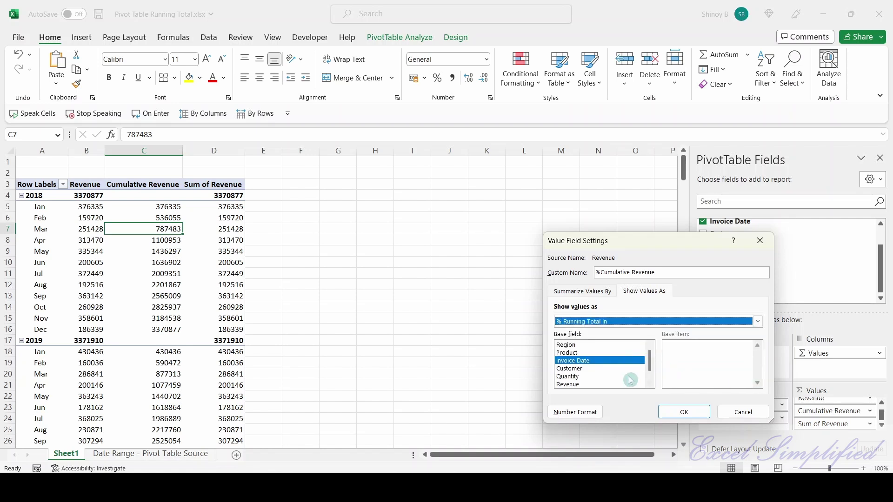
pyautogui.click(591, 362)
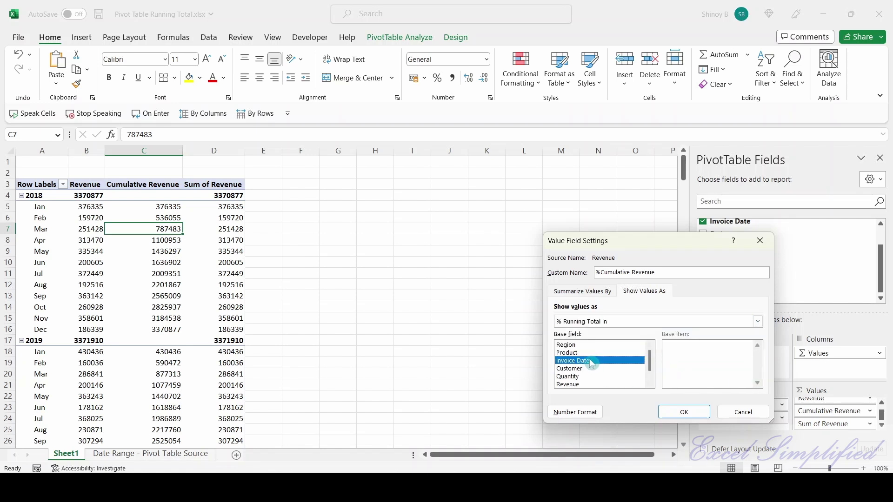
pyautogui.click(684, 412)
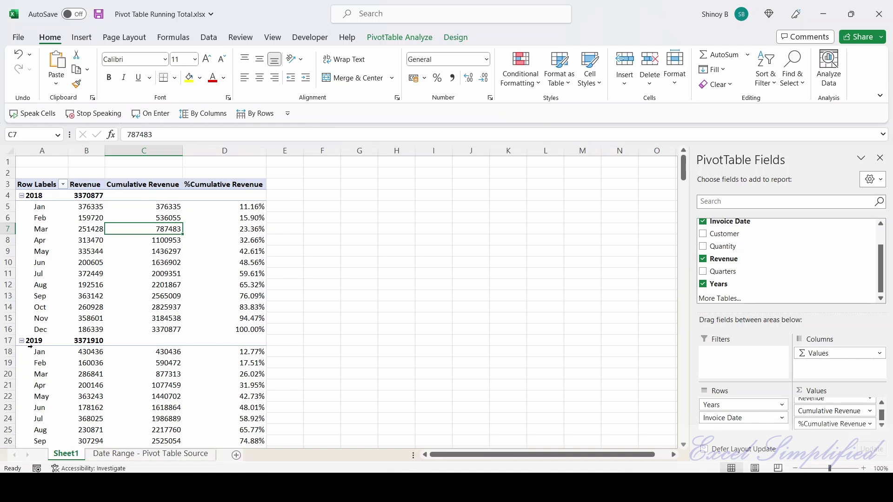
# Step: Examine the monthly %Cumulative Revenue values for 2018 and 2019 against each year's total revenue
pyautogui.scroll(-2, 51, 300)
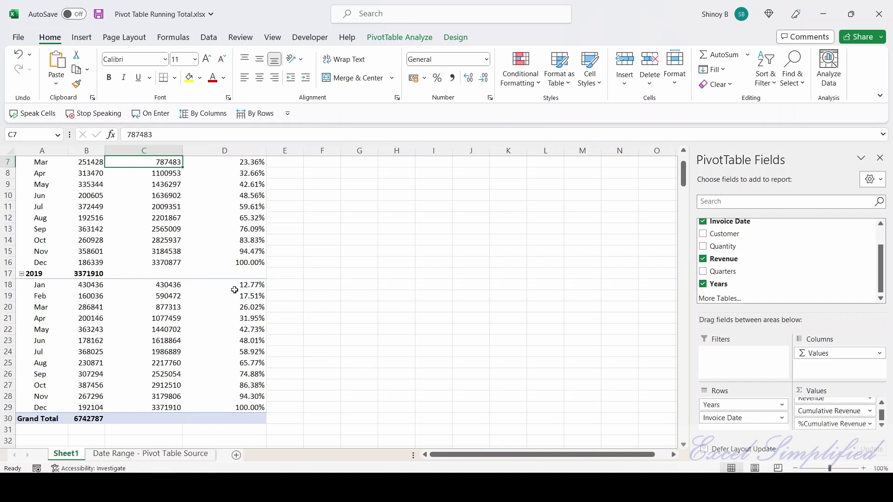
pyautogui.moveTo(163, 287)
pyautogui.scroll(2, 347, 357)
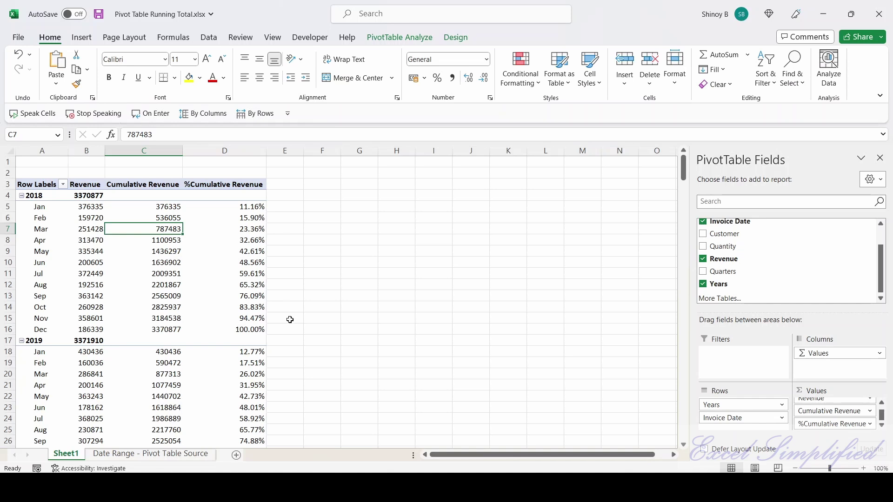
pyautogui.scroll(-1, 289, 319)
pyautogui.scroll(1, 291, 320)
pyautogui.scroll(-1, 291, 319)
pyautogui.scroll(1, 291, 319)
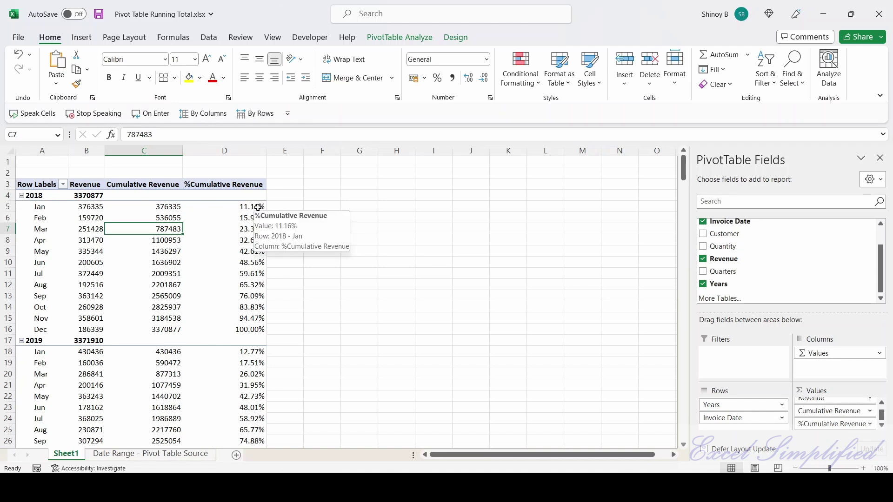
pyautogui.moveTo(255, 205)
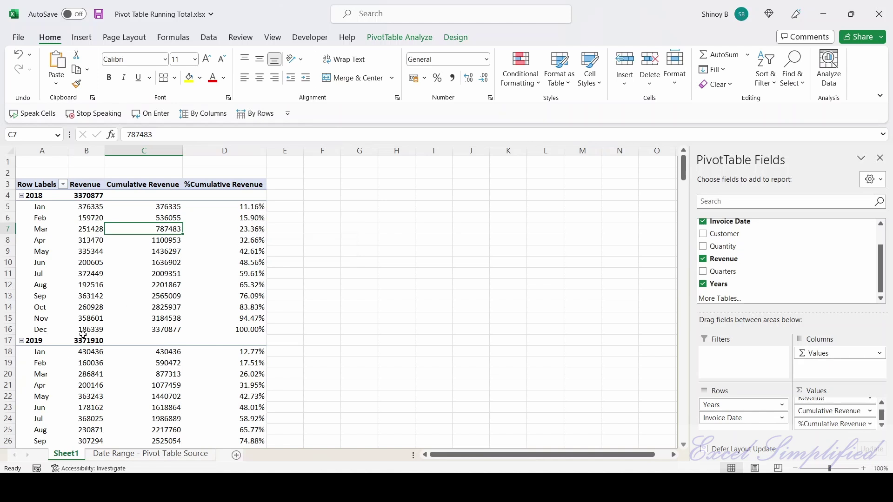
pyautogui.moveTo(75, 197)
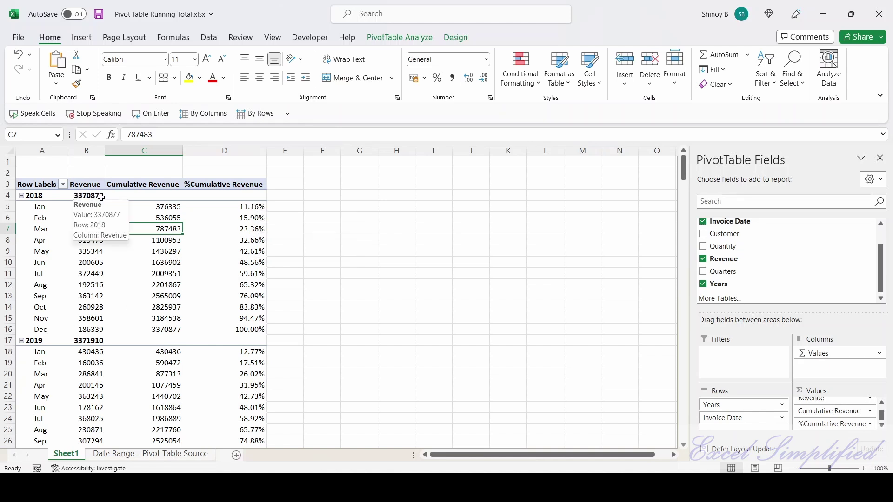
pyautogui.click(257, 218)
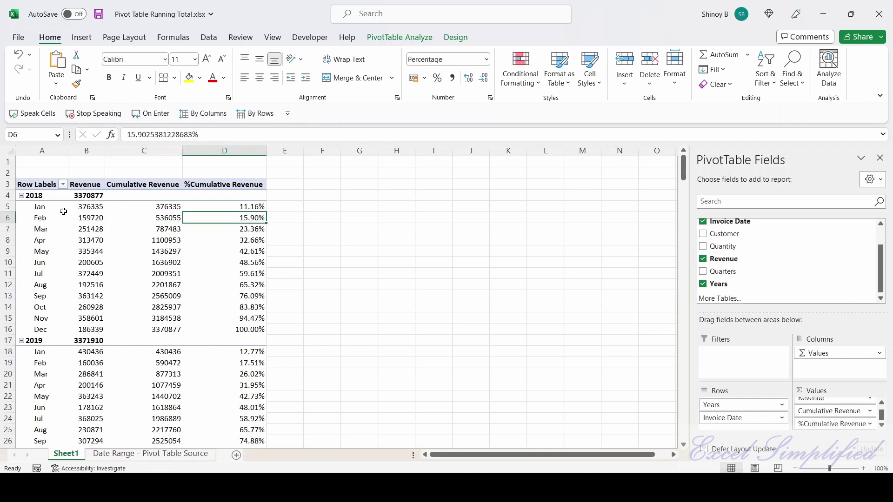
pyautogui.moveTo(82, 196)
pyautogui.click(252, 330)
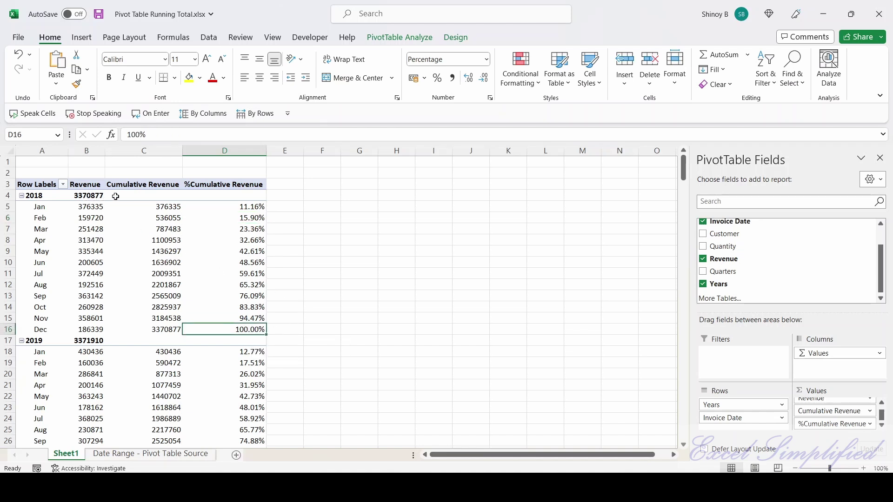
pyautogui.moveTo(117, 196)
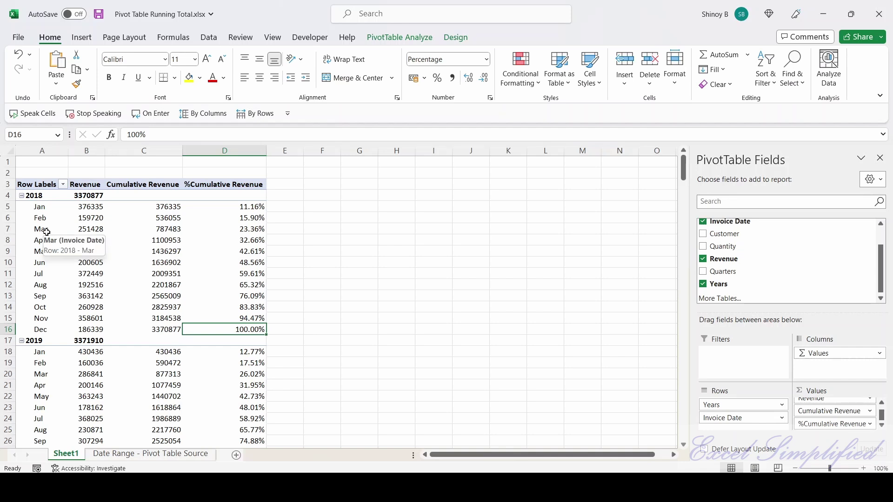
# Step: Replace the monthly Invoice Date grouping in the PivotTable rows with the Quarters field
pyautogui.click(60, 215)
pyautogui.press('Return')
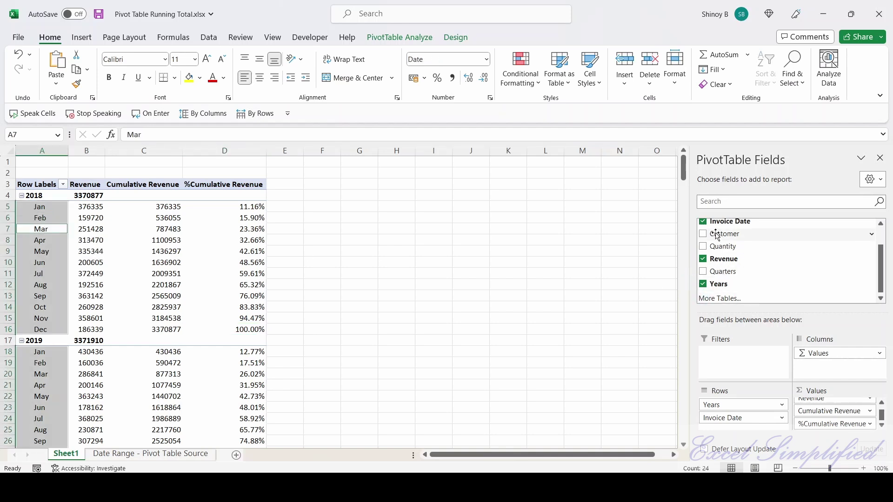
pyautogui.click(704, 273)
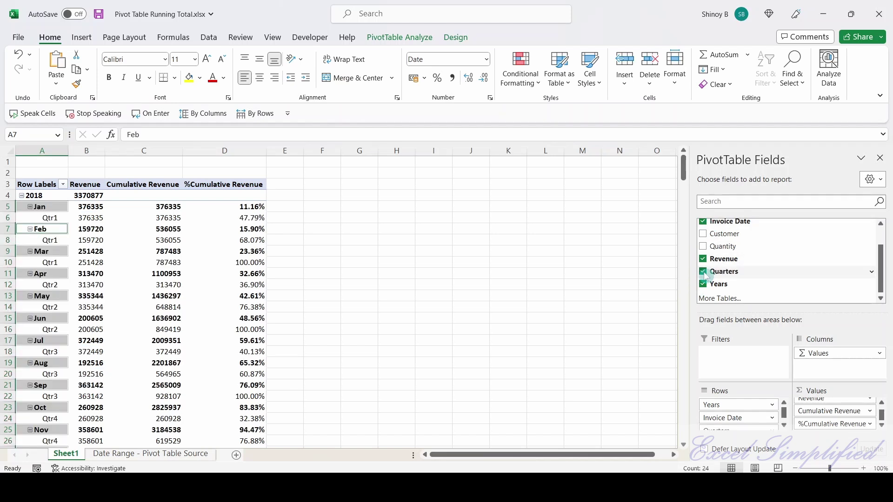
pyautogui.click(703, 223)
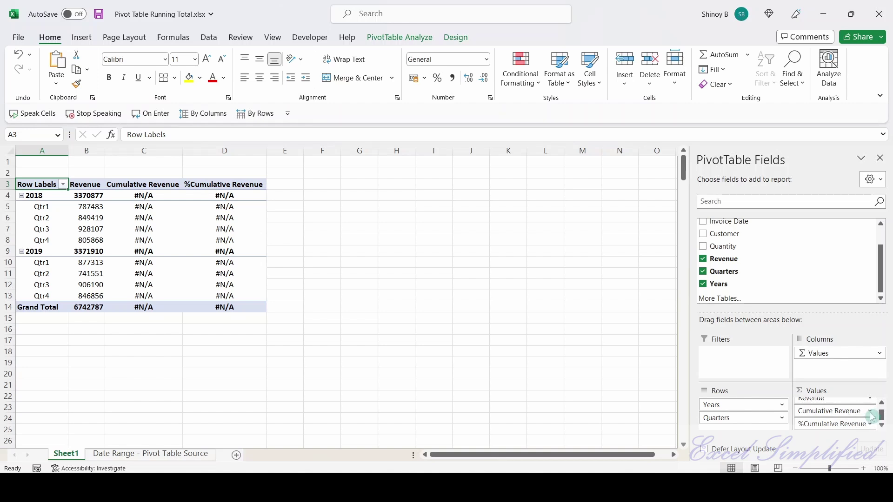
# Step: Change the running total base field of Cumulative Revenue to Quarters
pyautogui.click(850, 412)
pyautogui.click(855, 398)
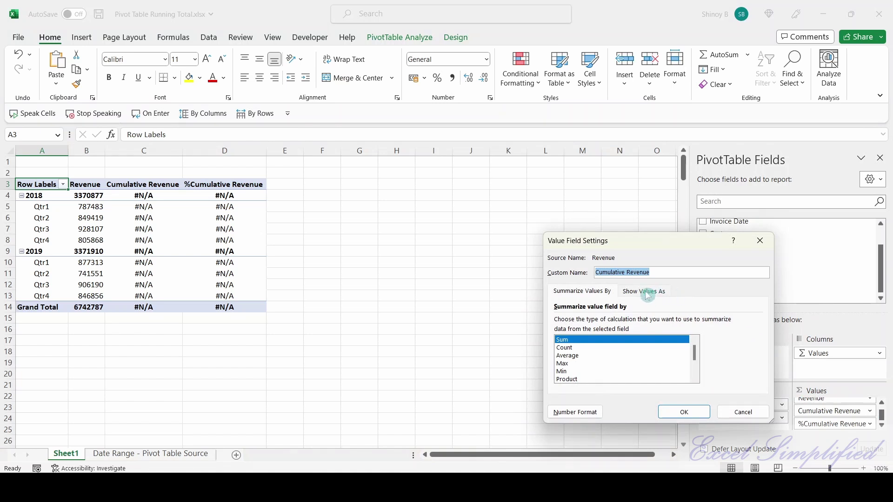
pyautogui.click(650, 293)
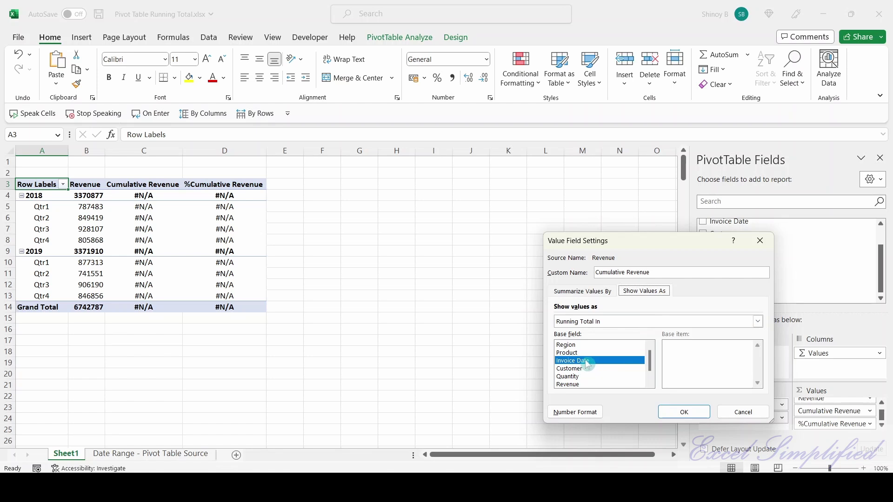
pyautogui.moveTo(647, 365); pyautogui.dragTo(650, 386)
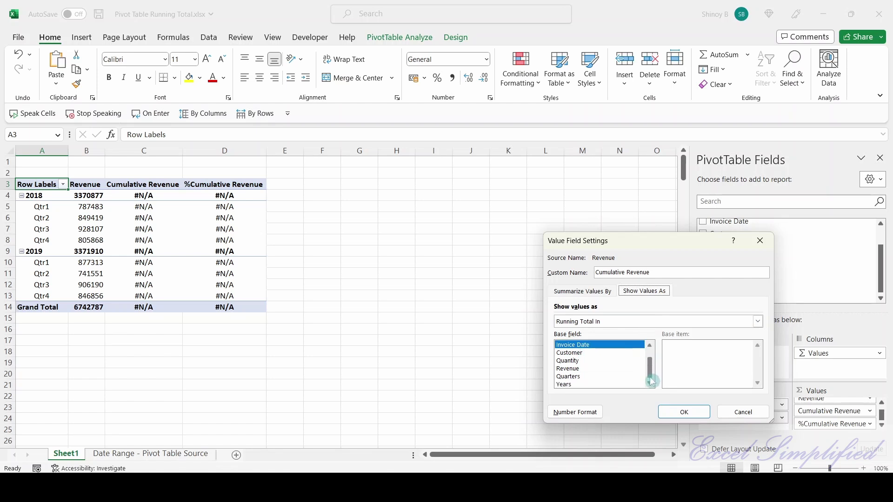
pyautogui.click(571, 377)
pyautogui.click(679, 412)
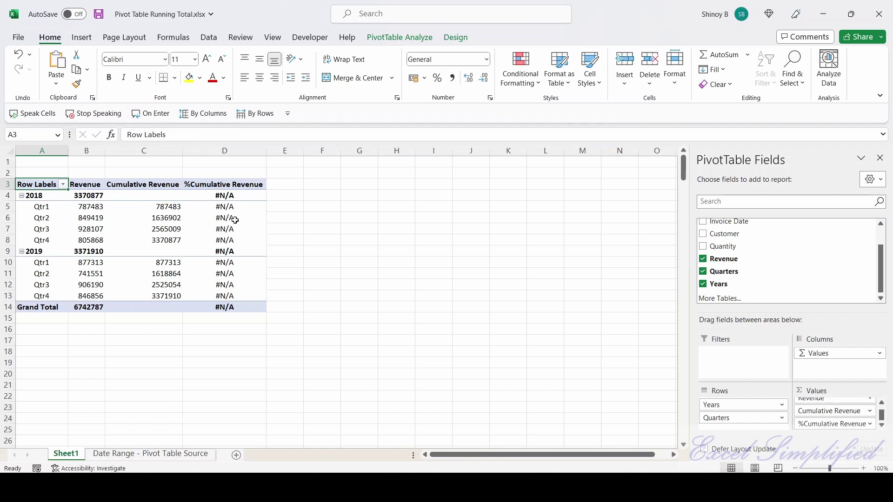
# Step: Change the % Running Total In base field of the %Cumulative Revenue value field to Quarters
pyautogui.click(870, 426)
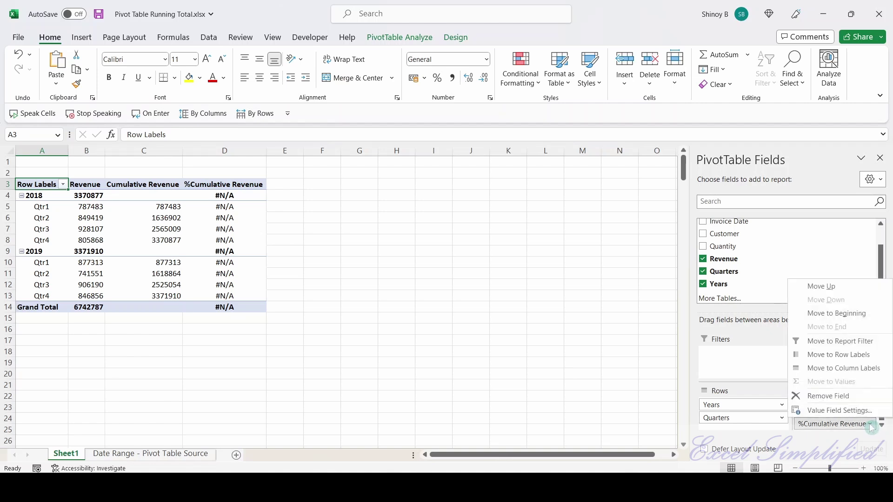
pyautogui.click(840, 411)
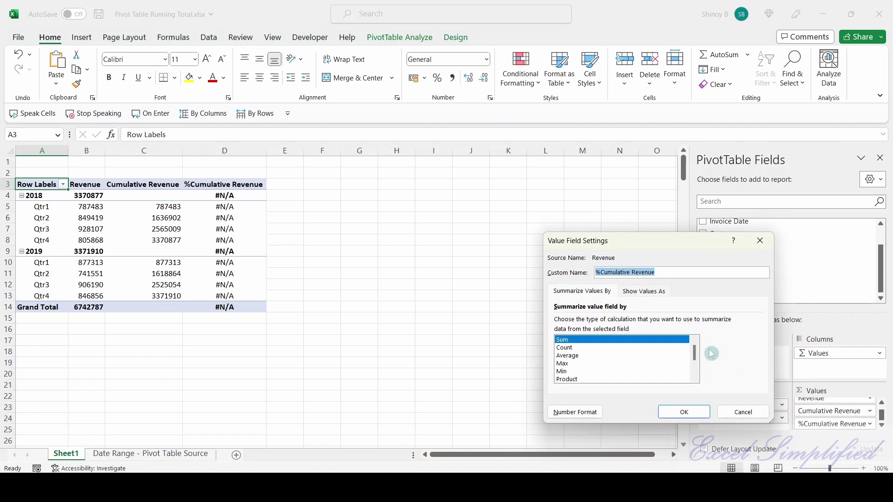
pyautogui.click(651, 292)
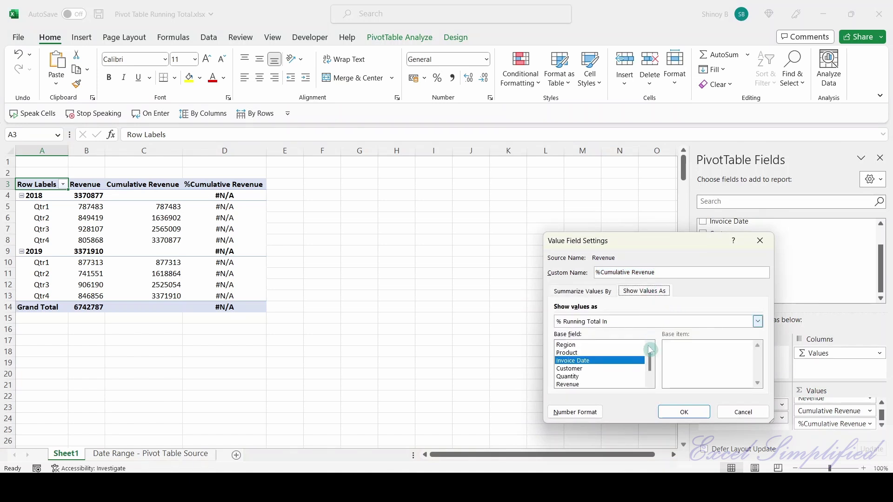
pyautogui.scroll(-1, 650, 367)
pyautogui.click(572, 376)
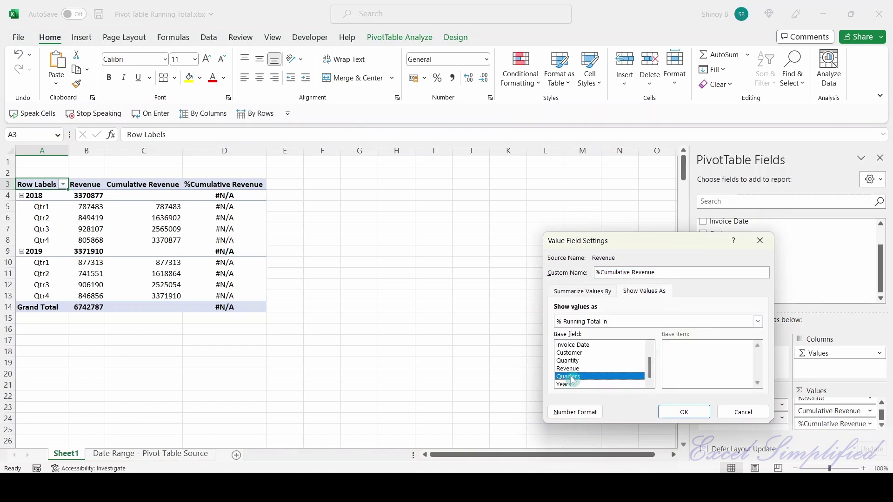
pyautogui.click(679, 412)
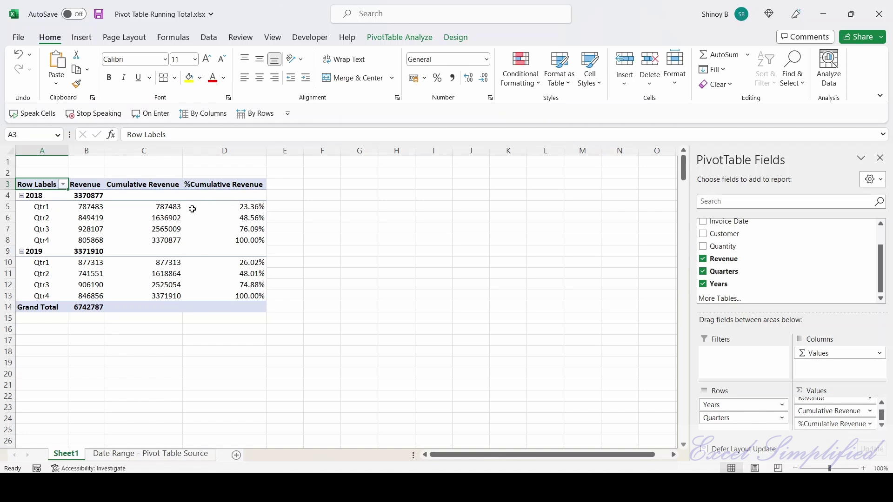
pyautogui.moveTo(256, 207)
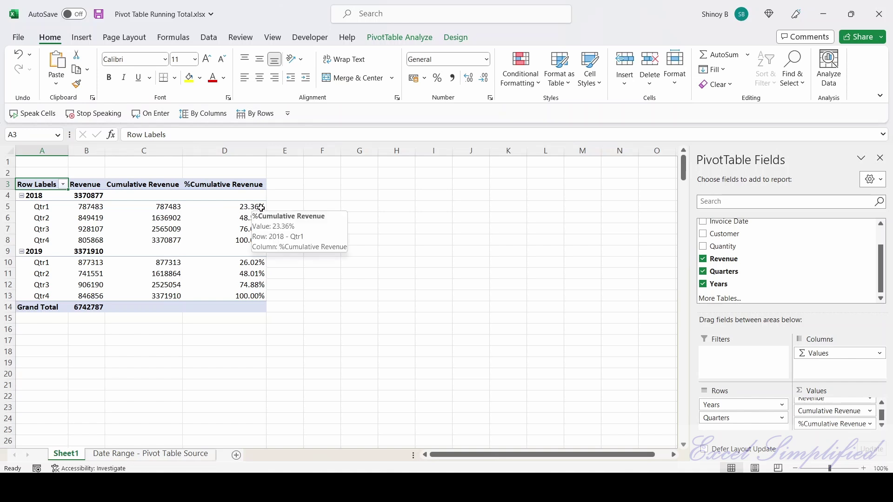
pyautogui.moveTo(75, 196)
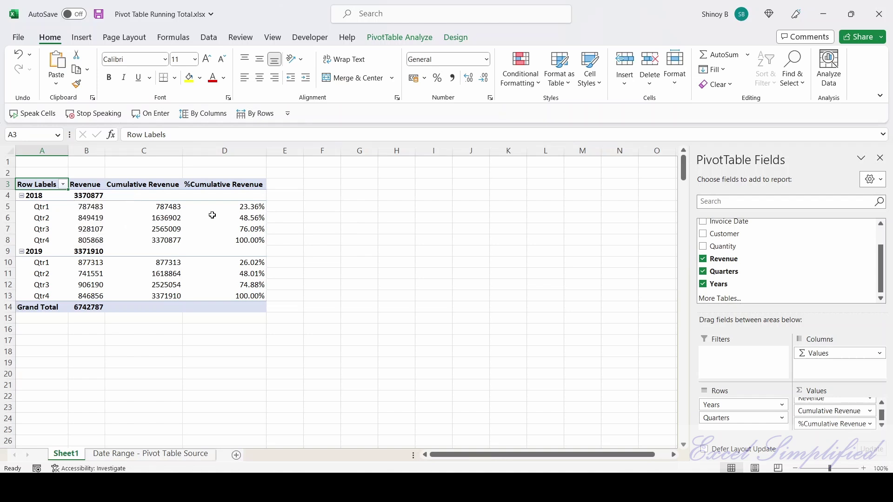
pyautogui.click(247, 230)
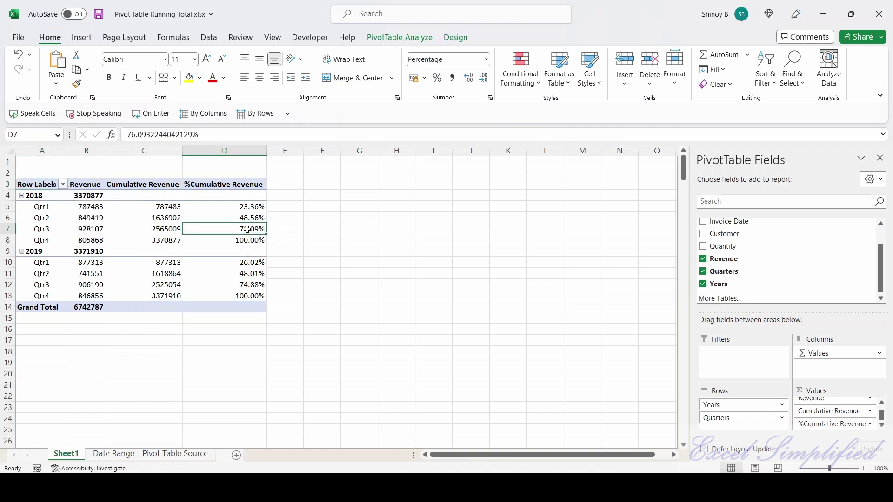
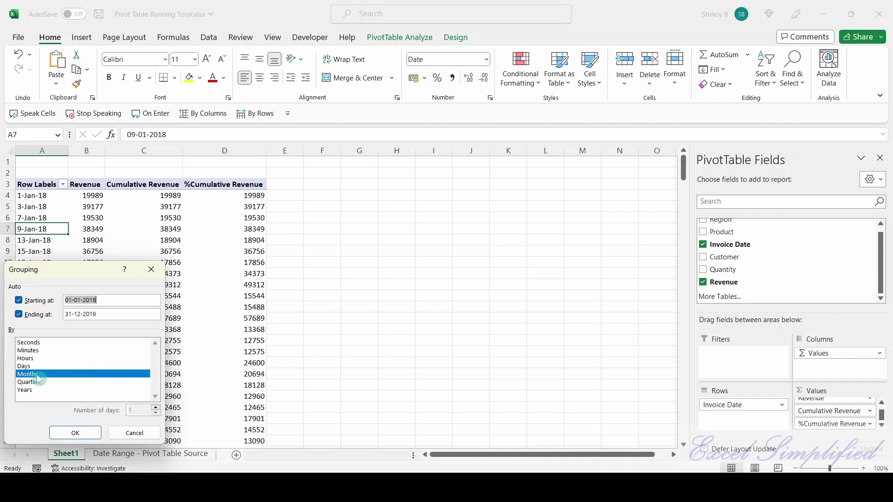
# Step: Group the Invoice Date row labels by Days only, with the number of days set to 14
pyautogui.click(37, 375)
pyautogui.click(29, 367)
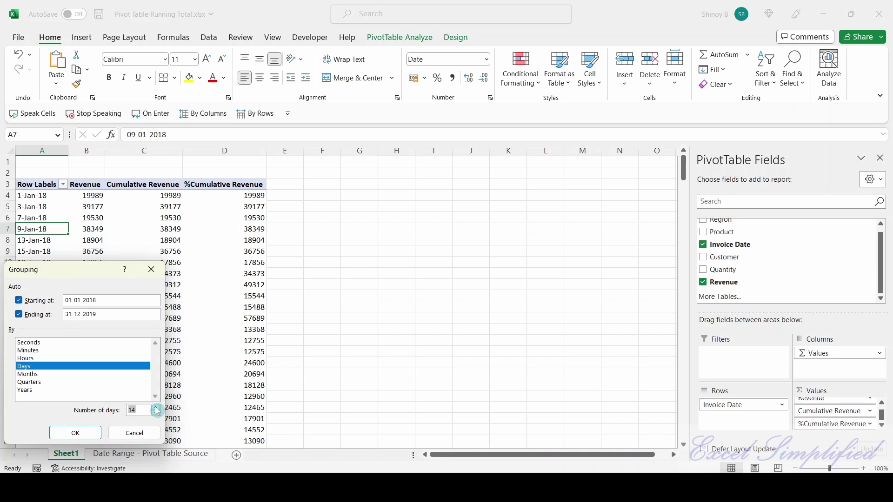
pyautogui.click(76, 434)
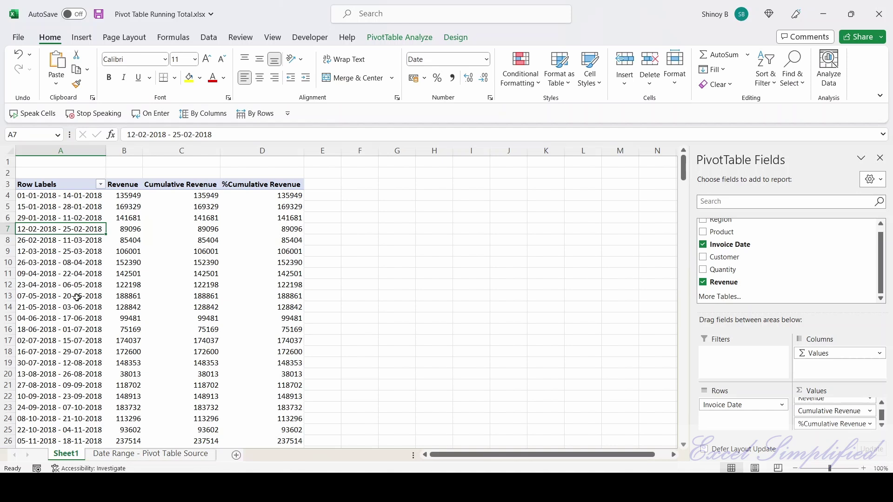
pyautogui.scroll(-11, 77, 298)
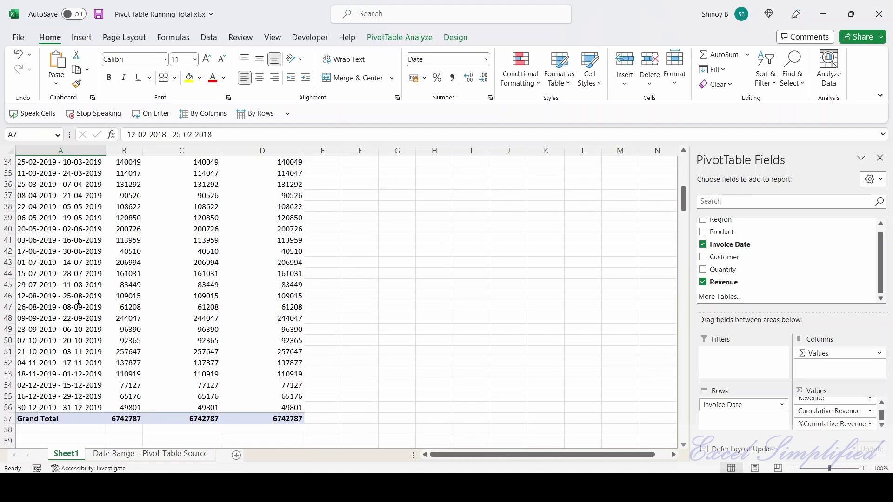
pyautogui.scroll(-5, 77, 309)
pyautogui.scroll(16, 77, 310)
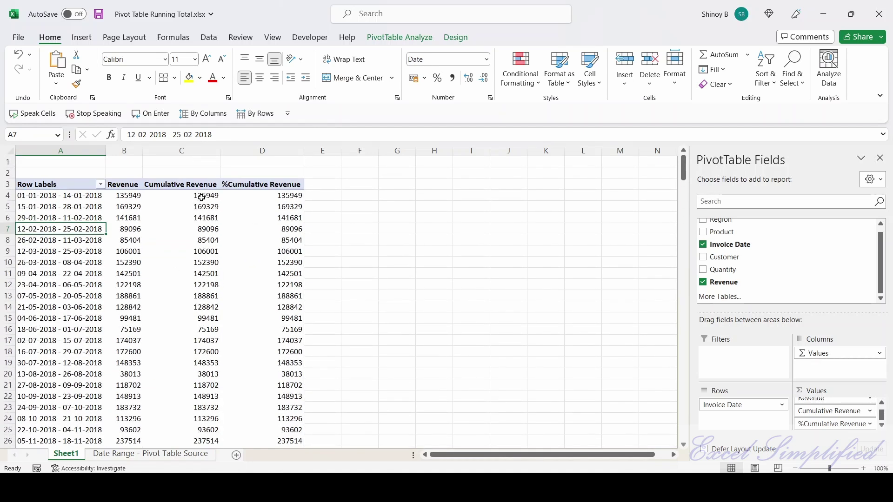
pyautogui.click(127, 195)
pyautogui.click(202, 198)
pyautogui.click(285, 200)
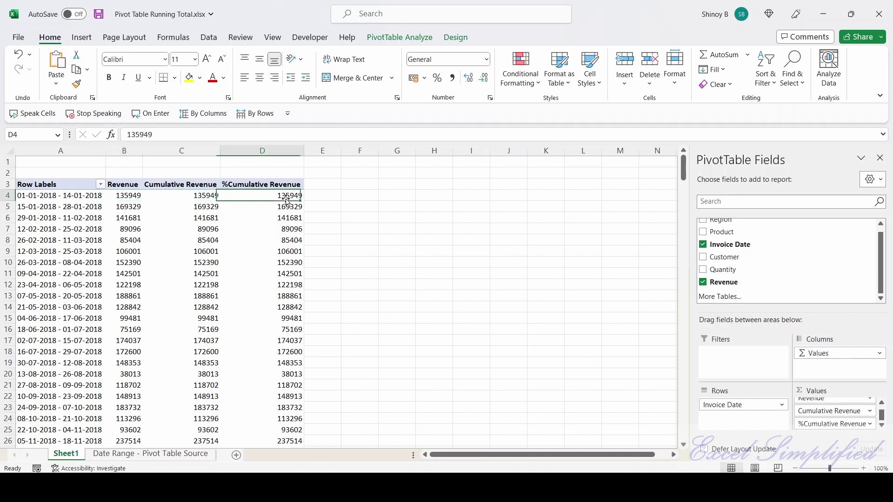
# Step: Show the Cumulative Revenue value field as Running Total In with base field Invoice Date
pyautogui.click(195, 194)
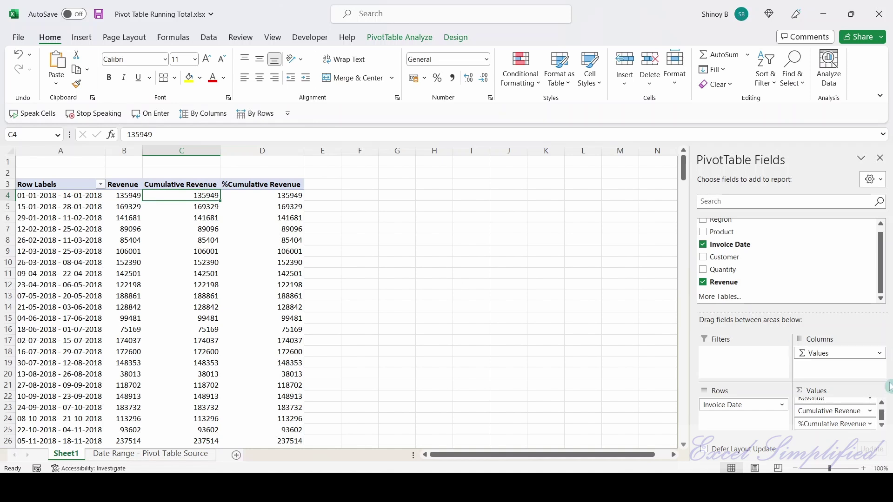
pyautogui.click(870, 412)
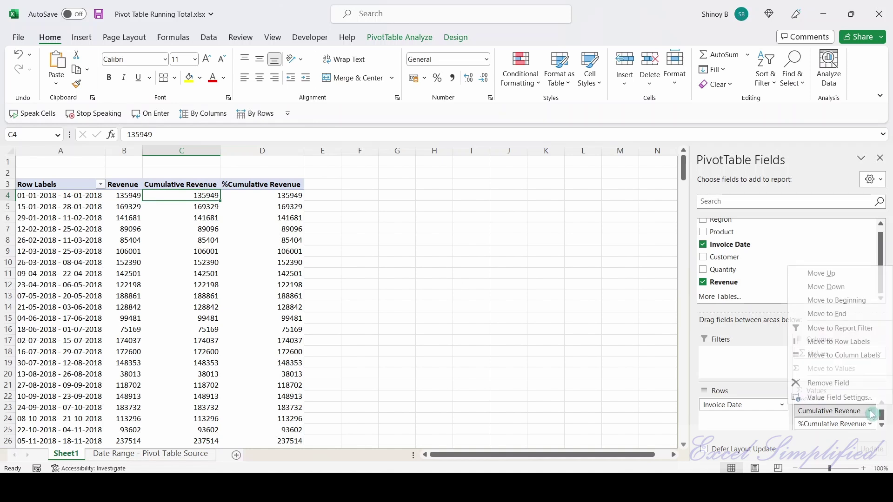
pyautogui.click(830, 397)
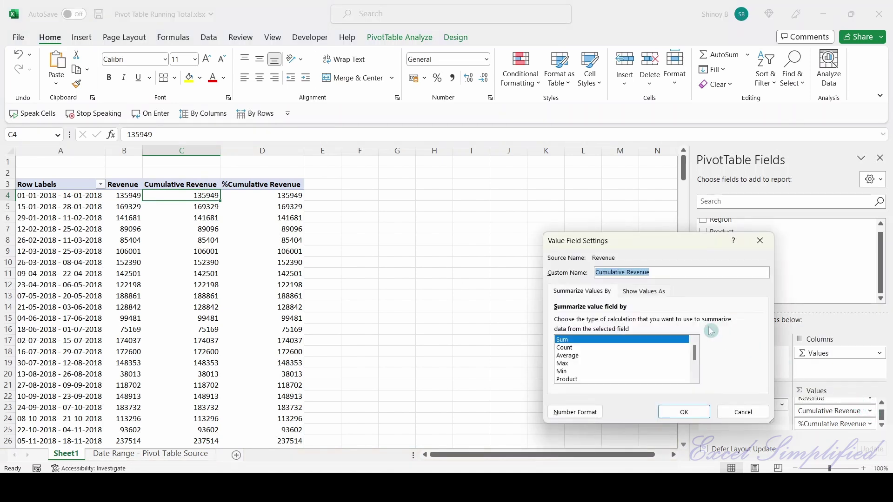
pyautogui.click(647, 292)
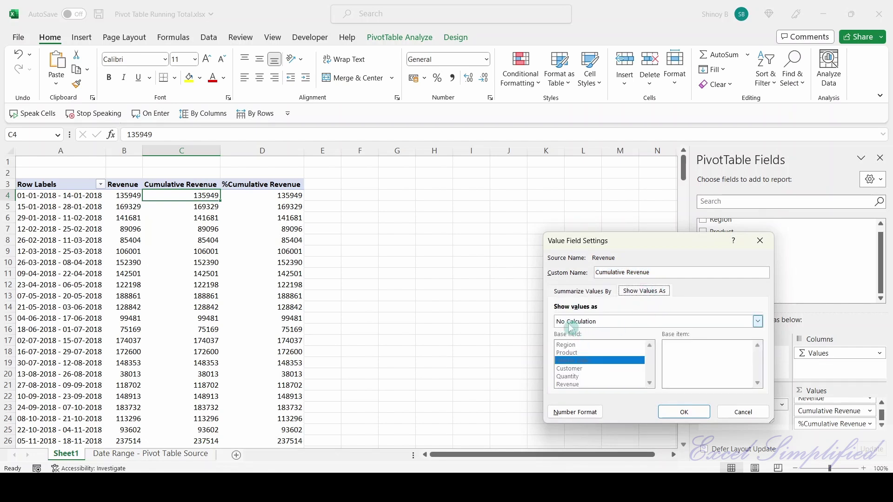
pyautogui.click(758, 321)
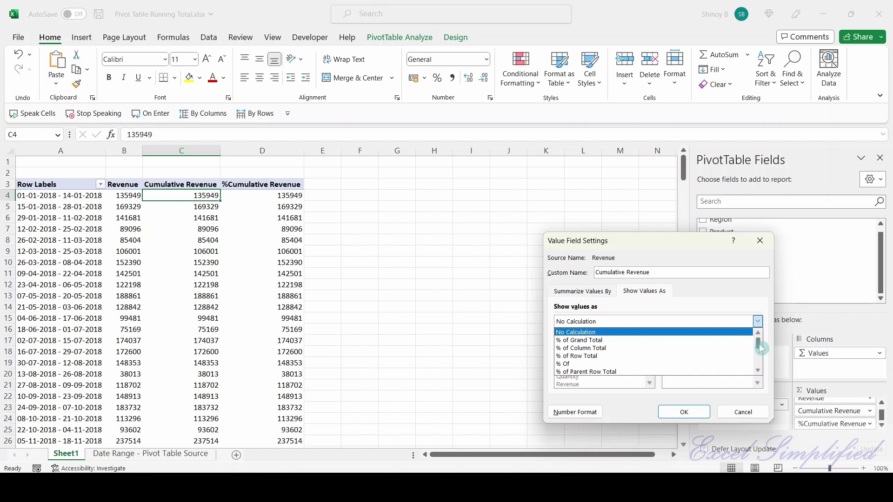
pyautogui.moveTo(761, 348); pyautogui.dragTo(759, 365)
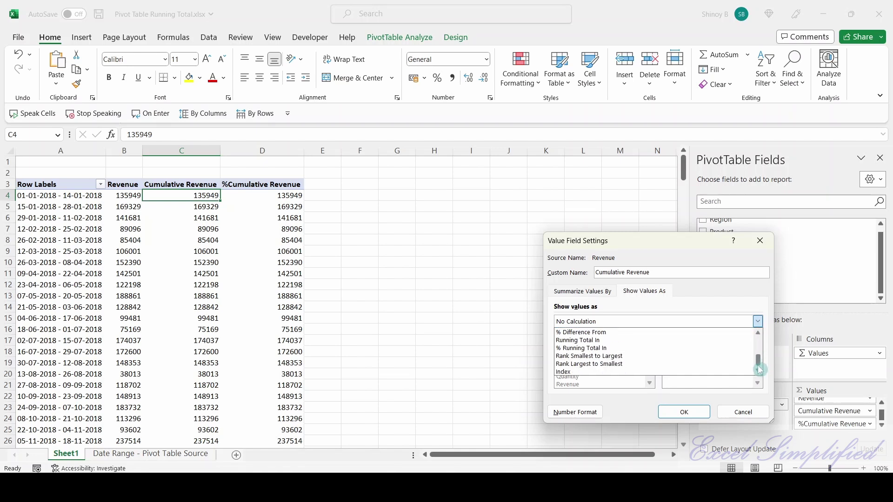
pyautogui.click(599, 344)
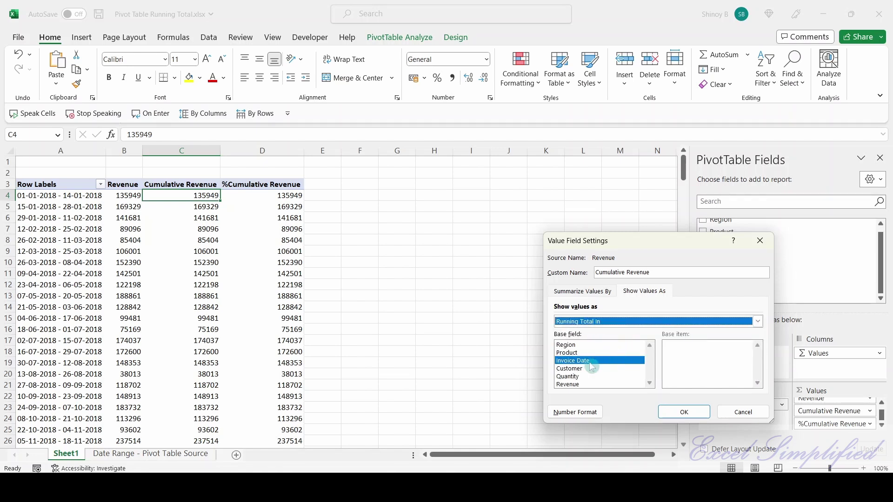
pyautogui.click(685, 412)
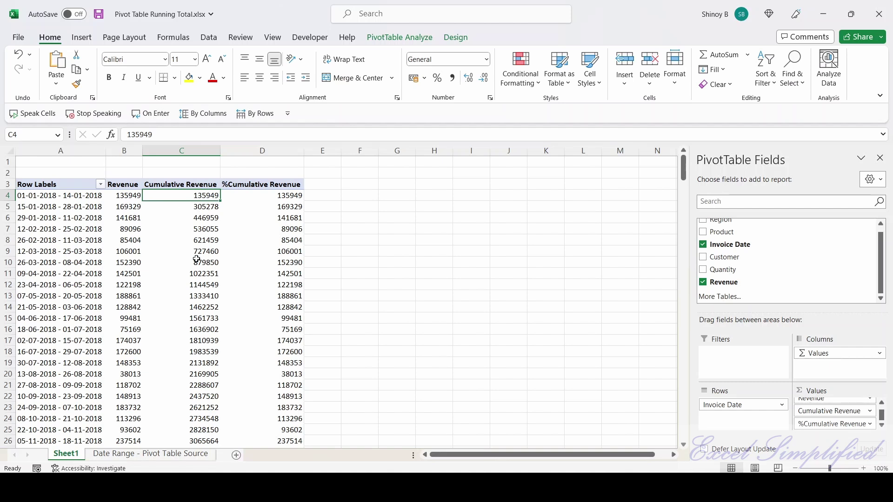
pyautogui.scroll(-6, 226, 344)
pyautogui.scroll(-6, 226, 349)
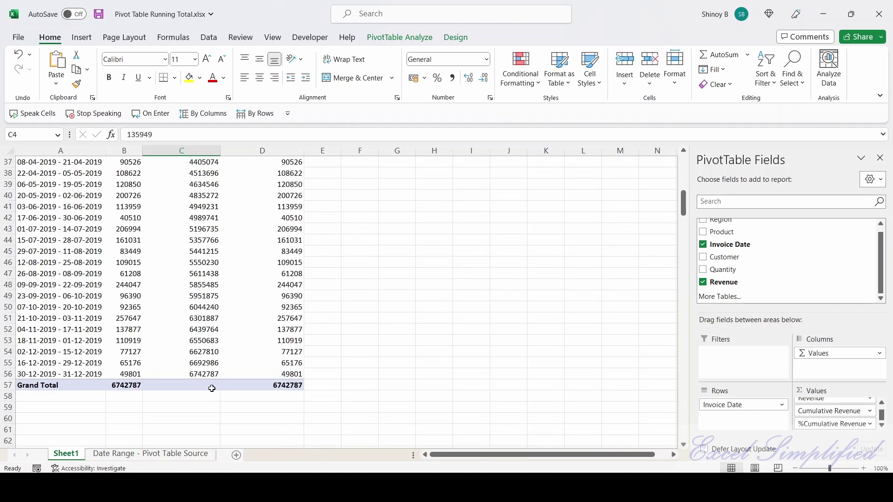
pyautogui.scroll(12, 209, 367)
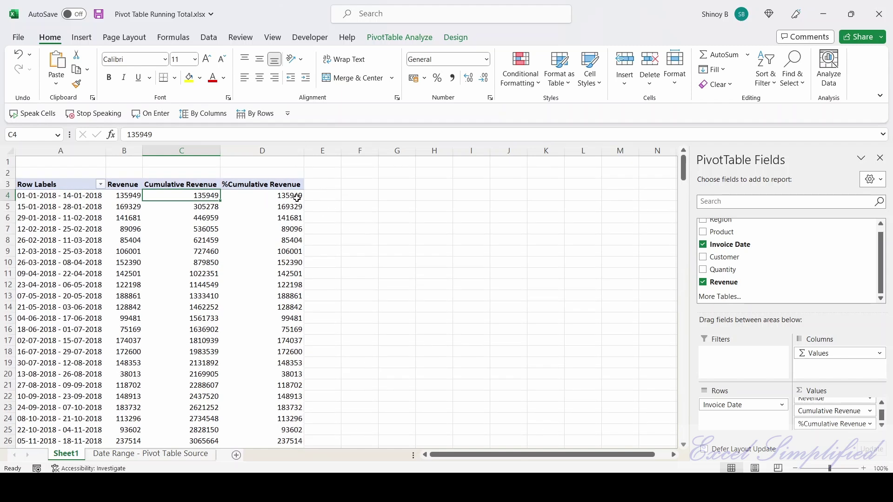
# Step: Show the %Cumulative Revenue value field as % Running Total In with base field Invoice Date
pyautogui.click(873, 426)
pyautogui.click(859, 415)
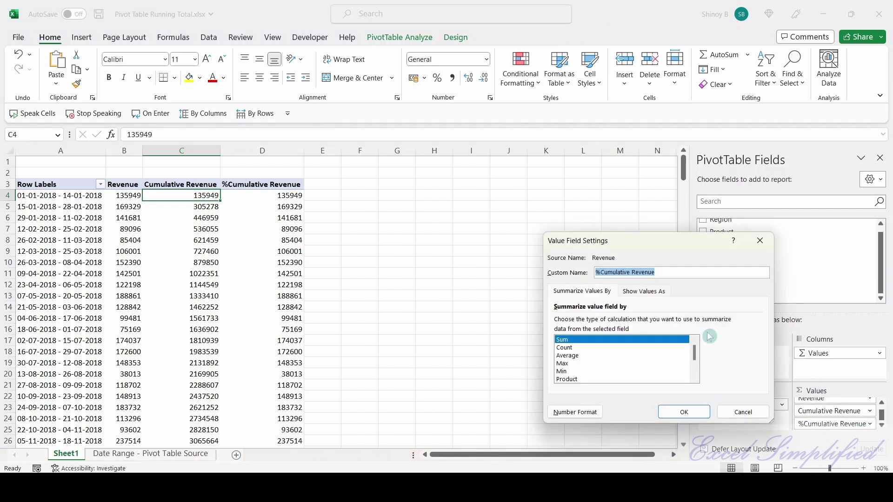
pyautogui.click(652, 292)
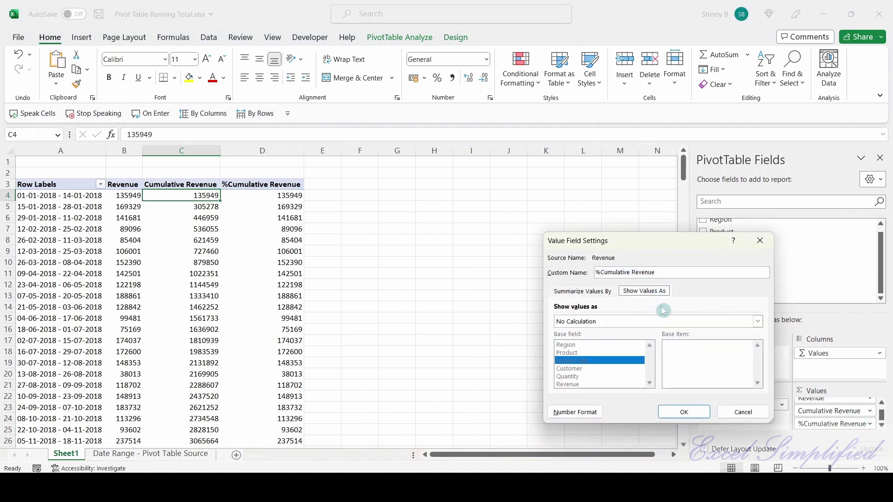
pyautogui.click(758, 322)
pyautogui.moveTo(760, 350); pyautogui.dragTo(758, 361)
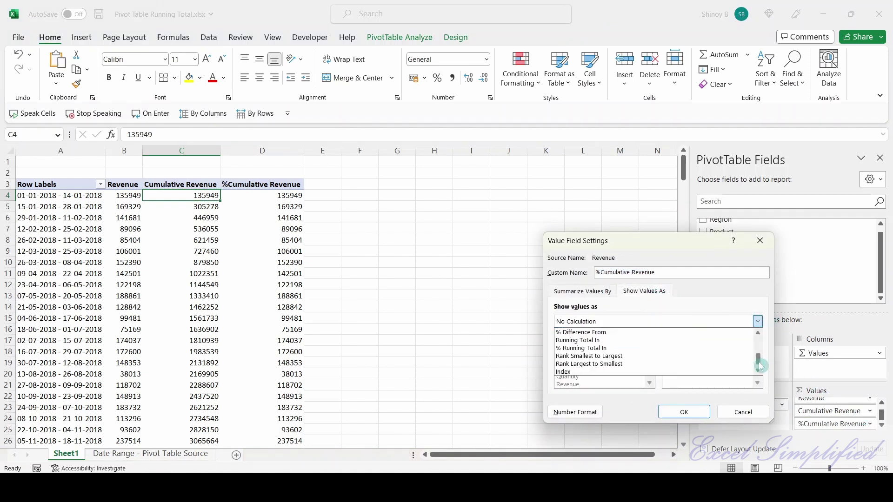
pyautogui.click(603, 349)
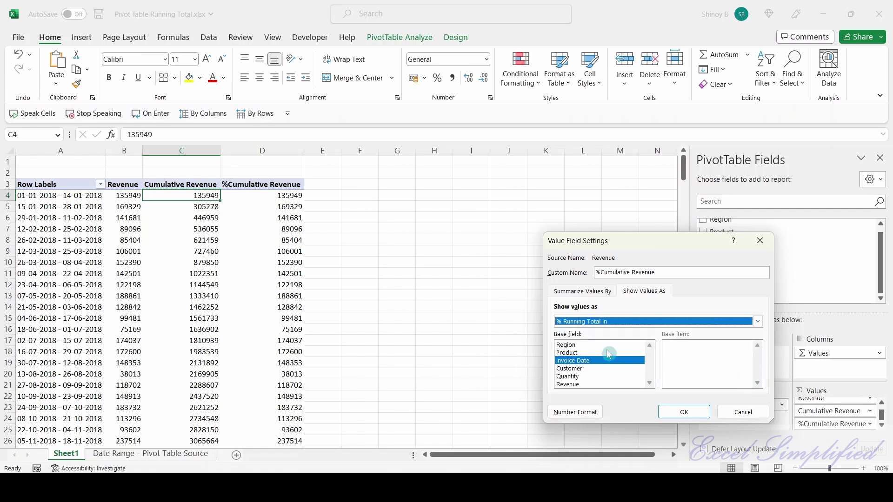
pyautogui.click(599, 361)
pyautogui.click(684, 412)
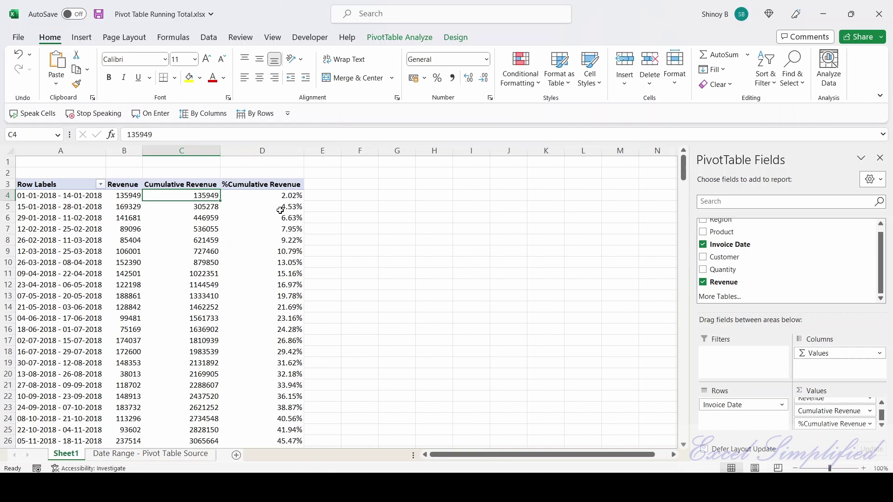
# Step: Examine how the %Cumulative Revenue values build up across the 14-day periods of 2018 and 2019
pyautogui.scroll(-6, 283, 307)
pyautogui.scroll(-6, 283, 329)
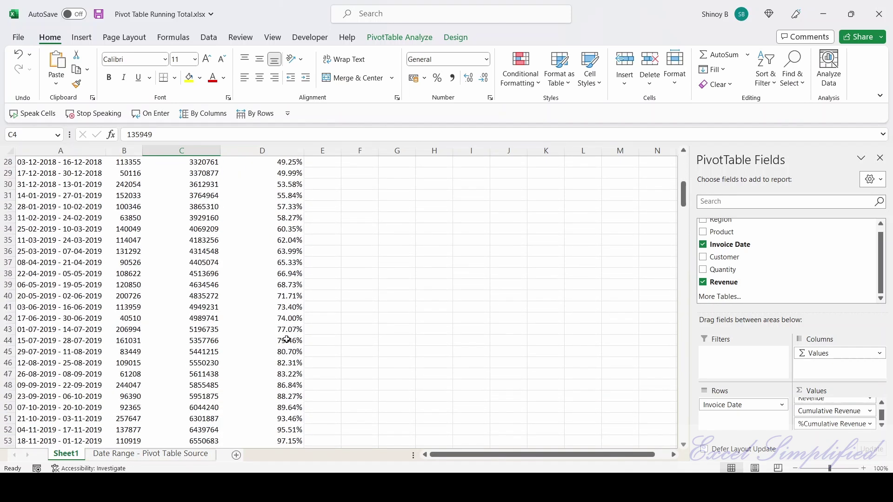
pyautogui.scroll(7, 290, 346)
pyautogui.scroll(5, 293, 355)
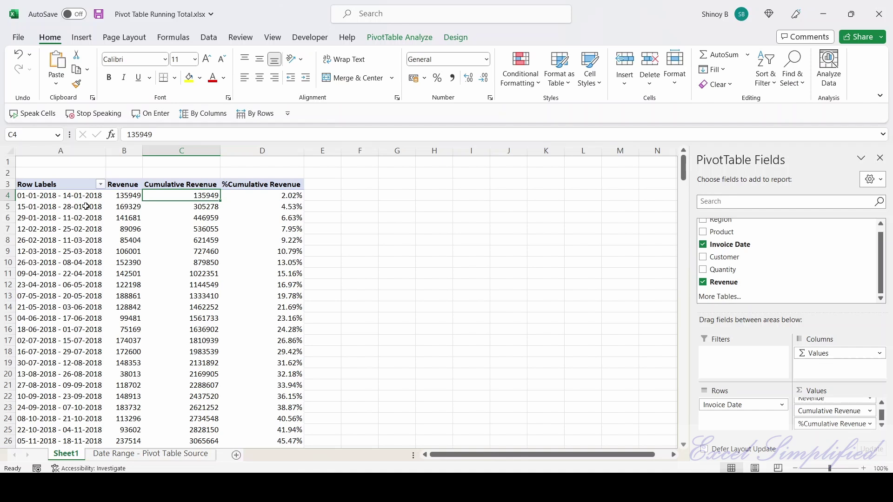
pyautogui.click(291, 208)
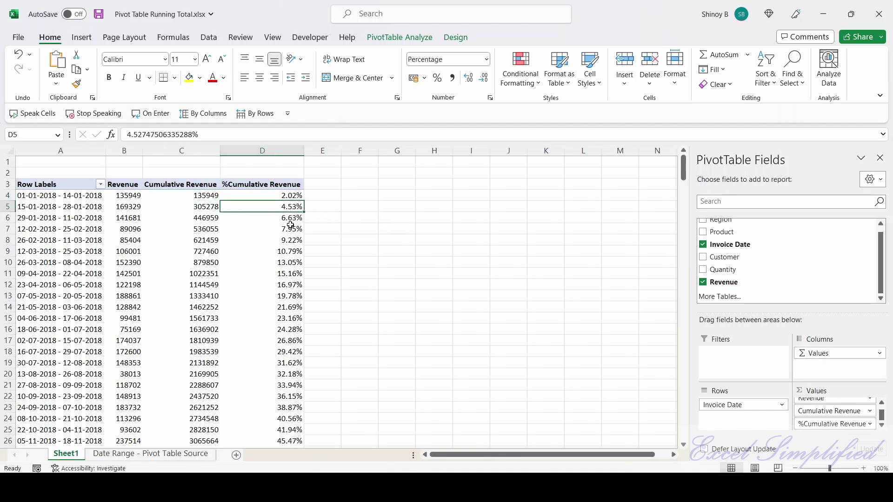
pyautogui.scroll(-3, 289, 309)
pyautogui.scroll(-9, 288, 310)
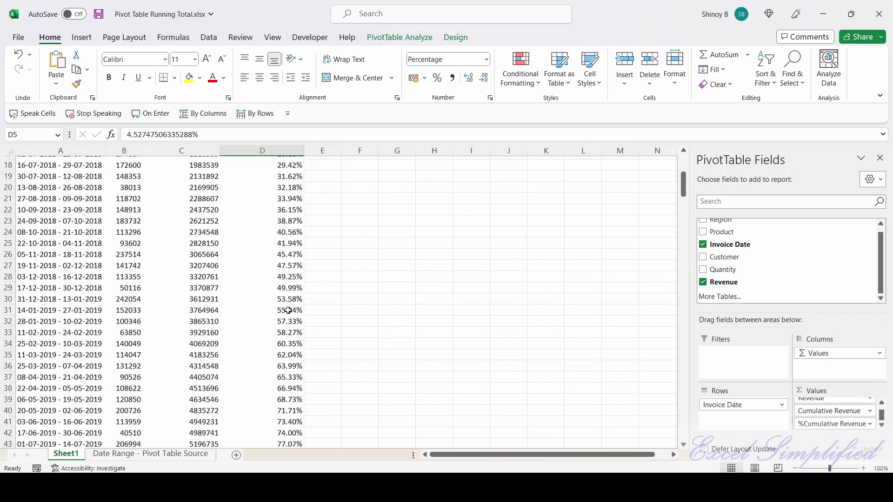
pyautogui.scroll(12, 288, 309)
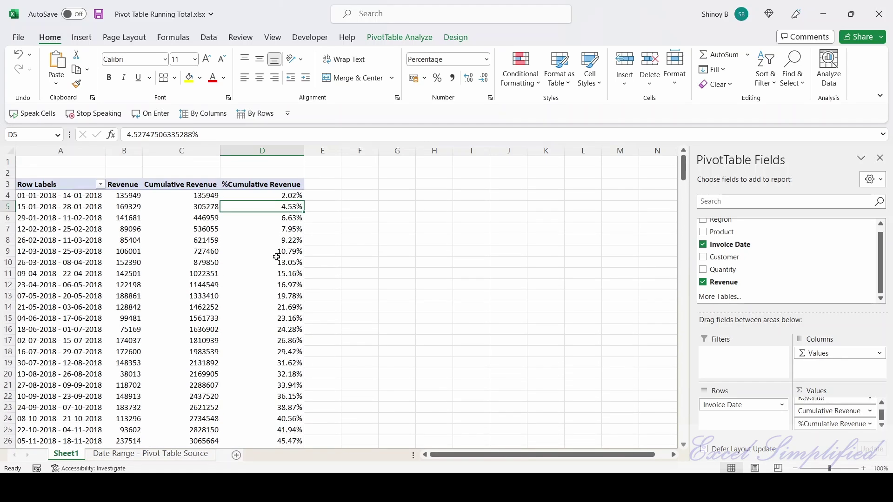
pyautogui.click(355, 164)
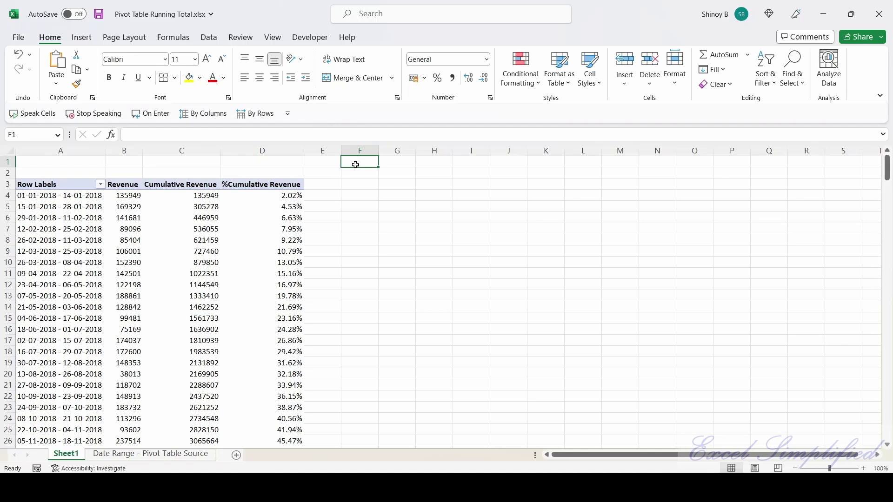